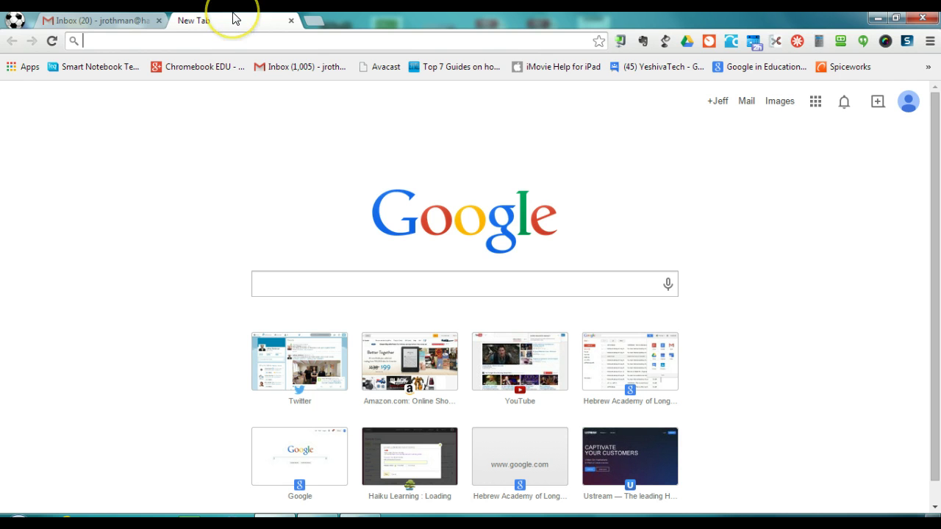
Switch to the Gmail inbox
click(98, 20)
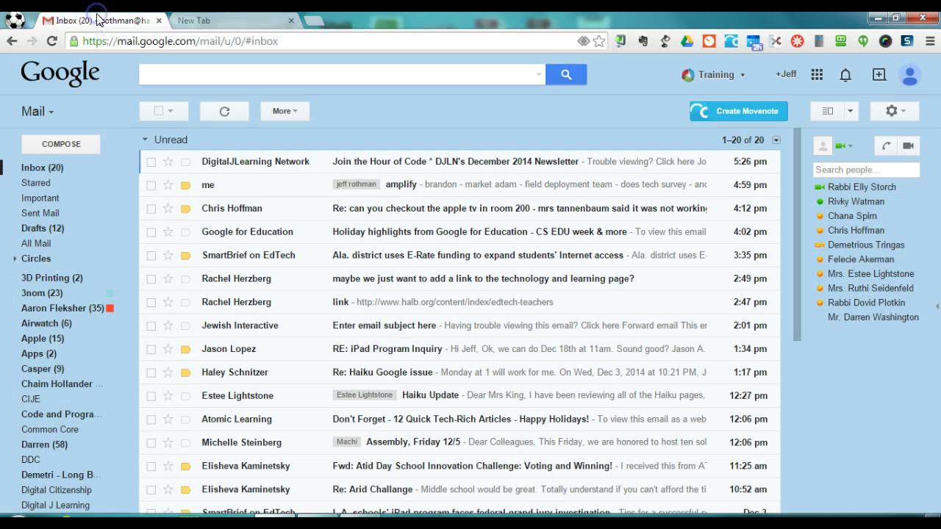
click(230, 19)
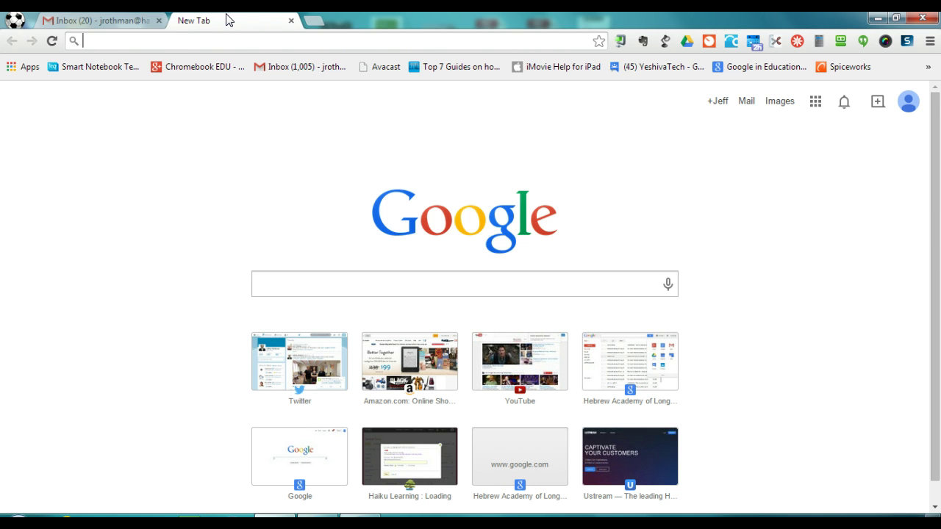
click(144, 16)
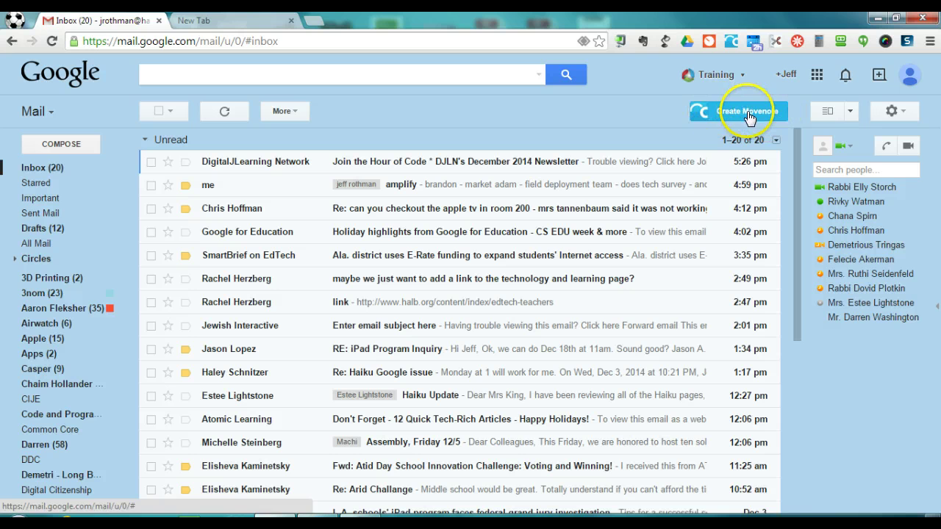
Open a new email message to view its video presentation option, and close the message
click(59, 147)
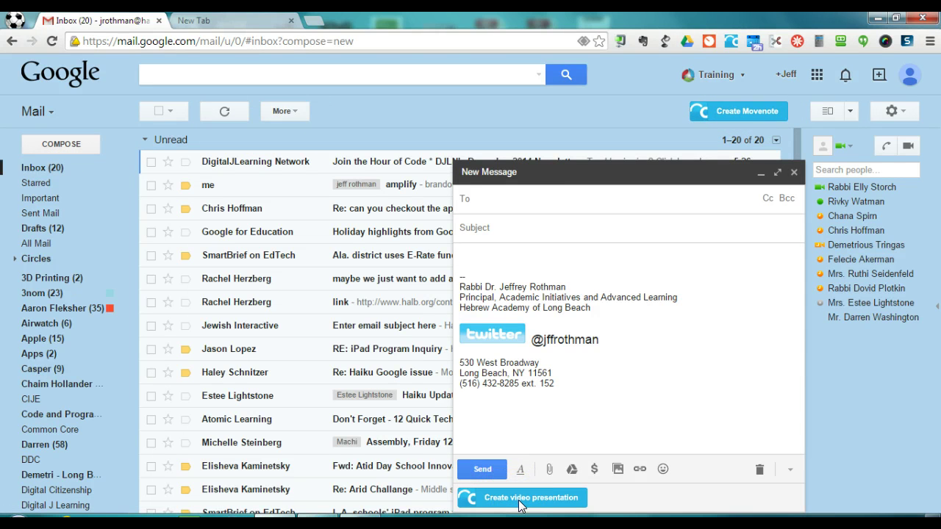
click(794, 173)
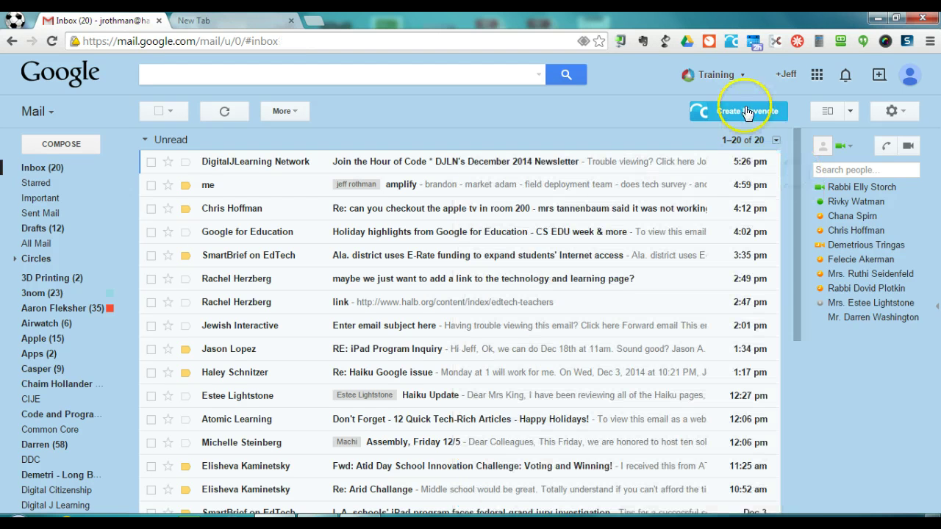
click(747, 112)
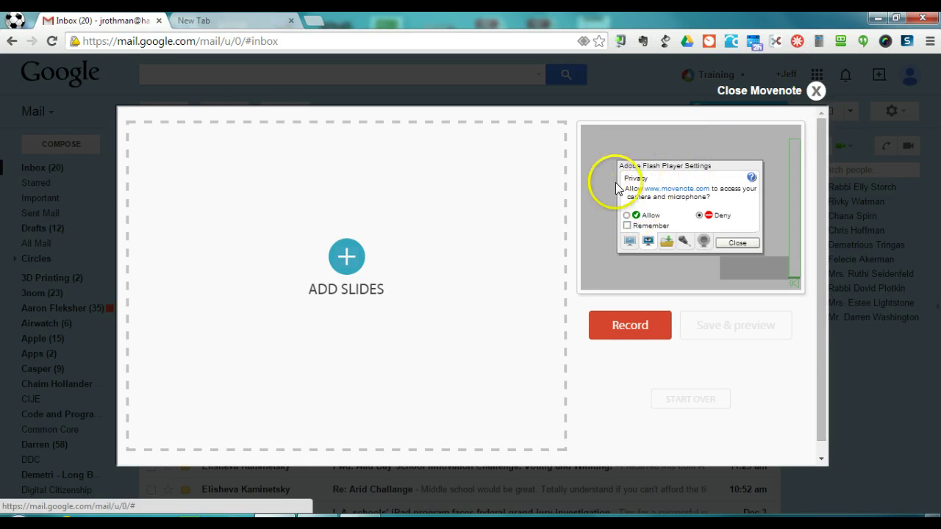
click(626, 221)
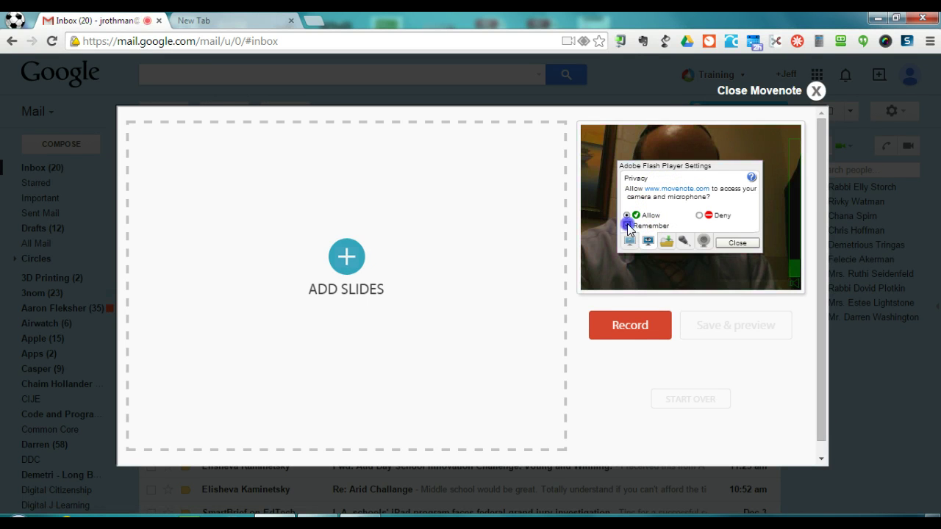
click(627, 226)
click(735, 244)
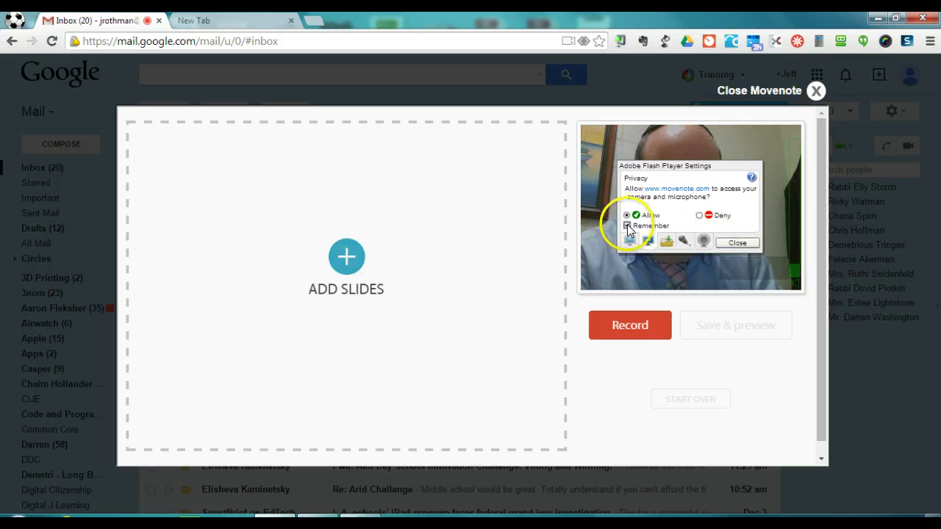
click(731, 243)
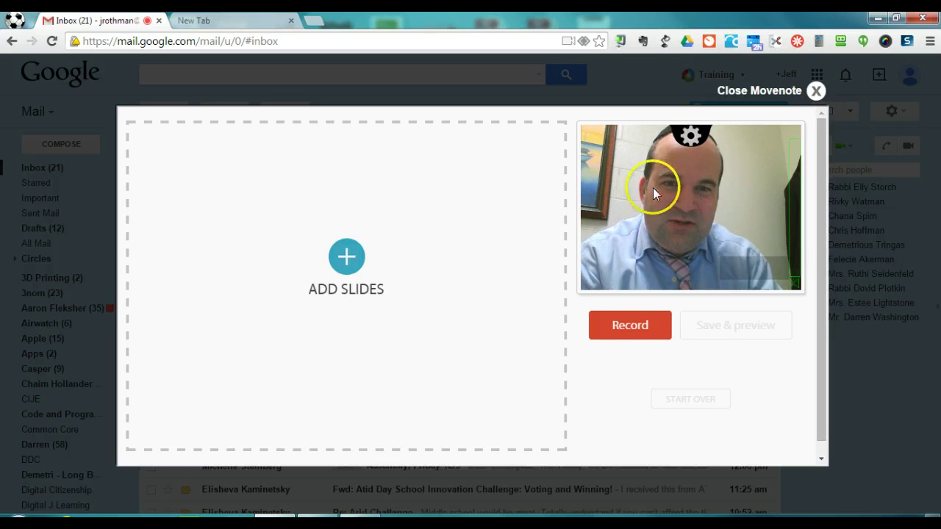
mouse_move(473, 228)
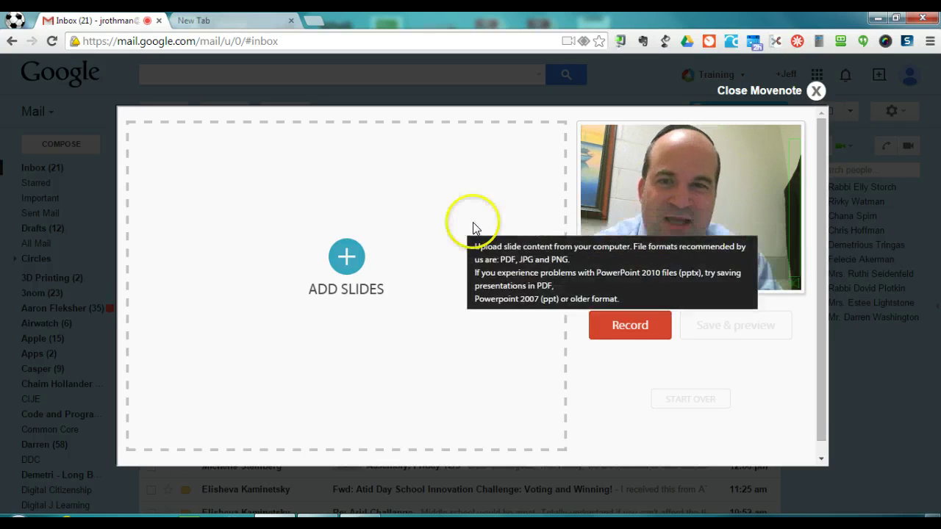
click(345, 267)
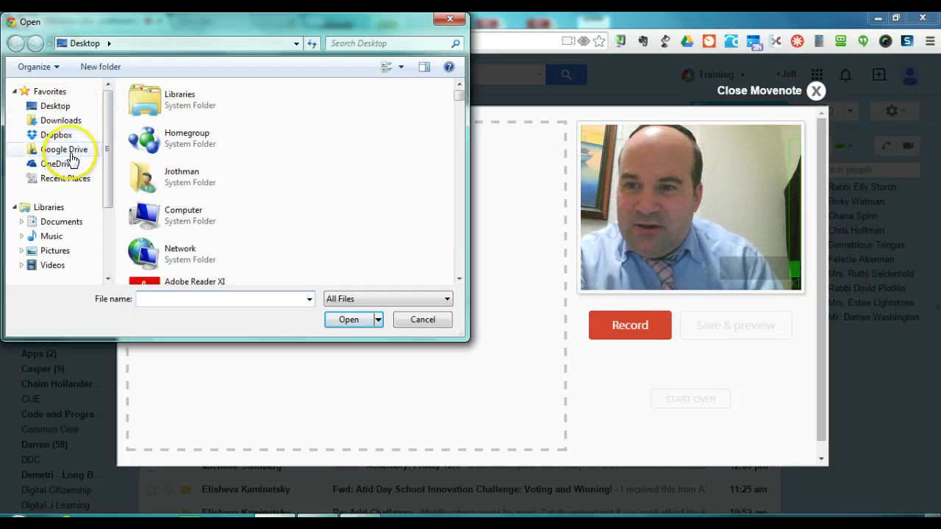
click(57, 106)
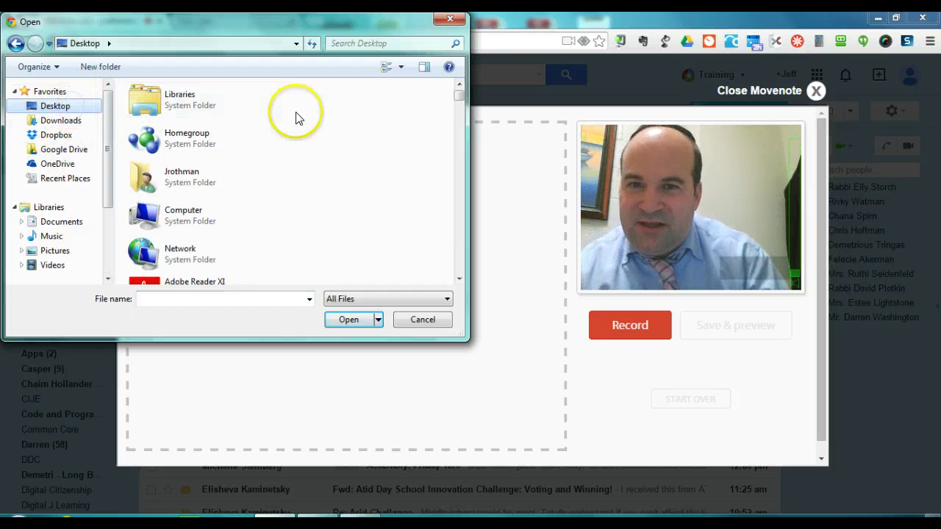
click(450, 20)
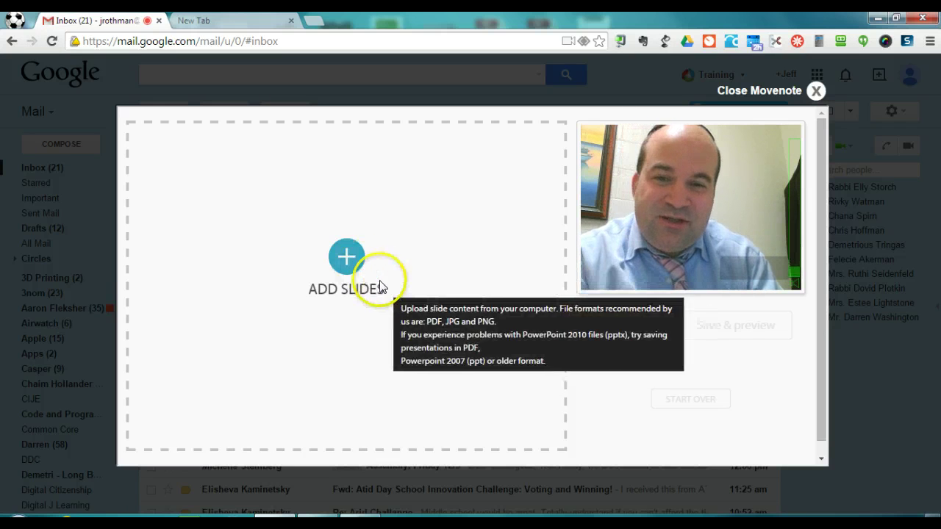
Add slides to the Movenote by uploading the PowerPoint file "borer halacha fair" from the Desktop
click(342, 256)
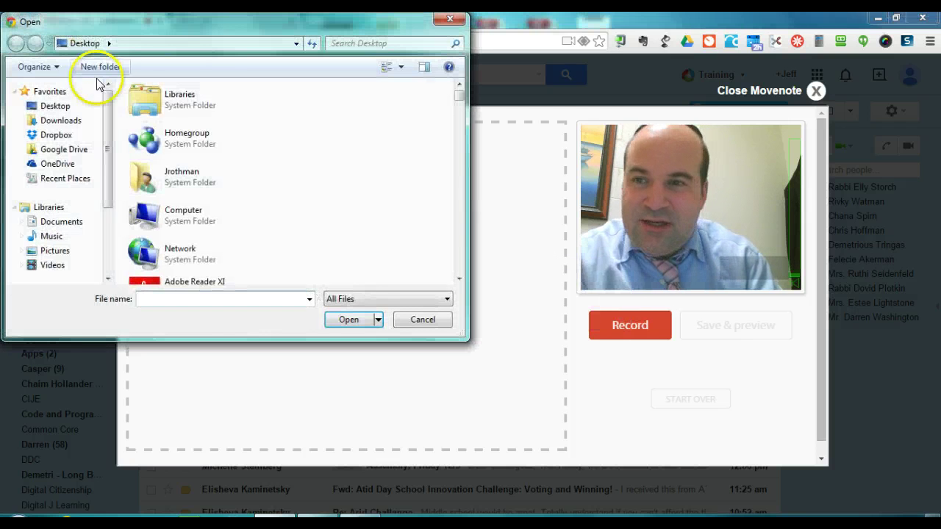
click(45, 106)
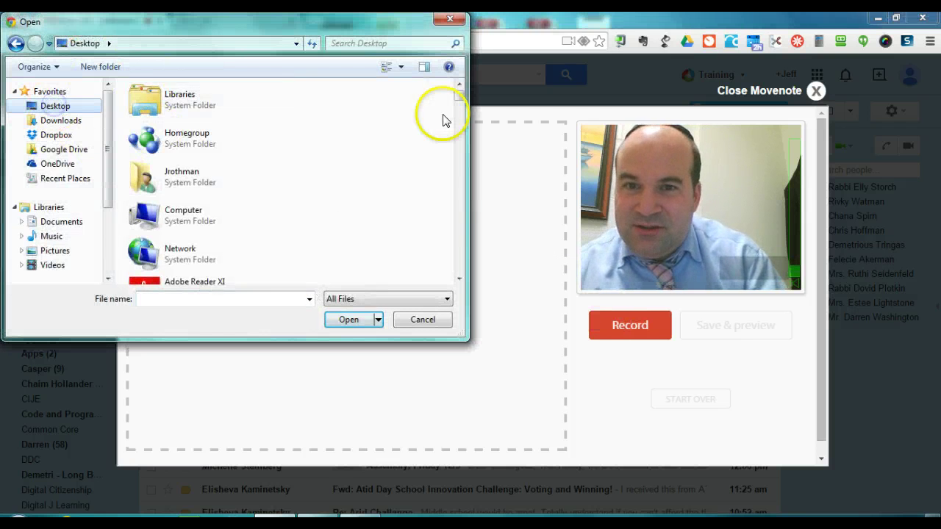
drag(463, 99, 462, 164)
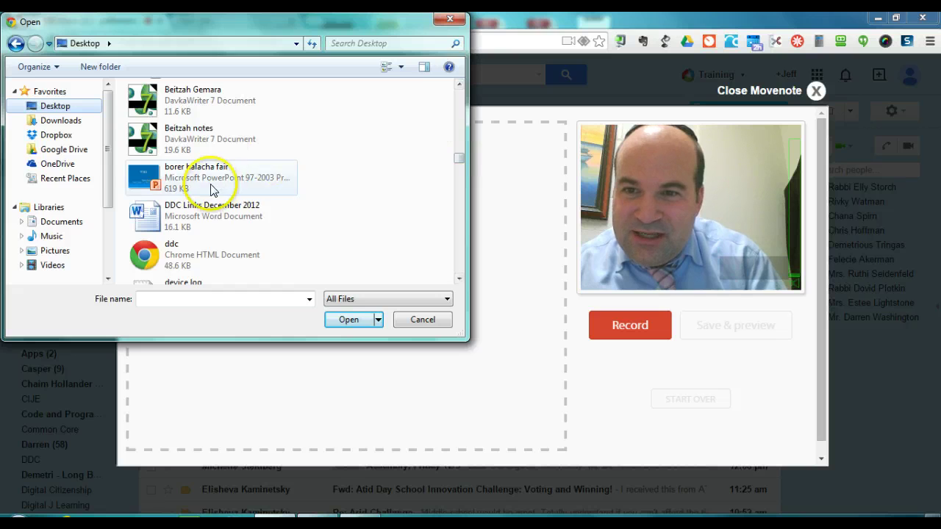
double_click(237, 180)
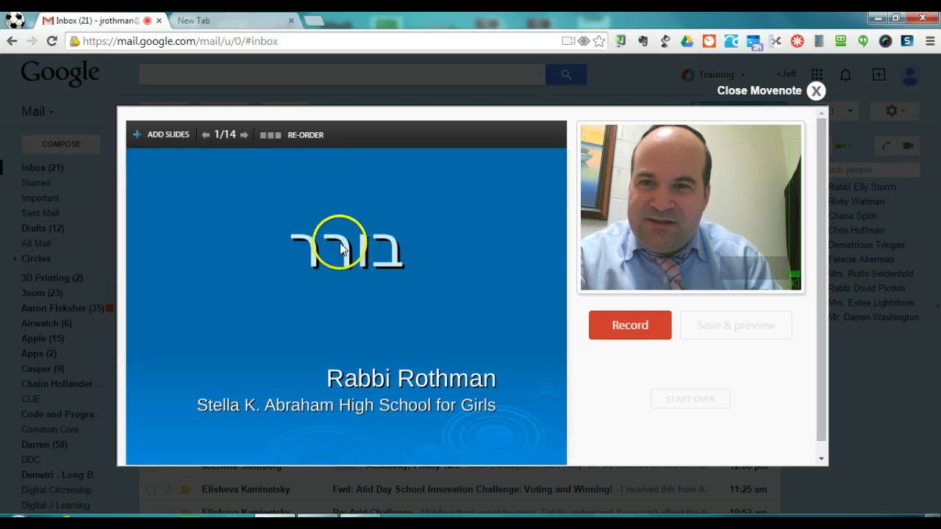
Page through the uploaded slides up to slide 4 and return to slide 1
click(246, 144)
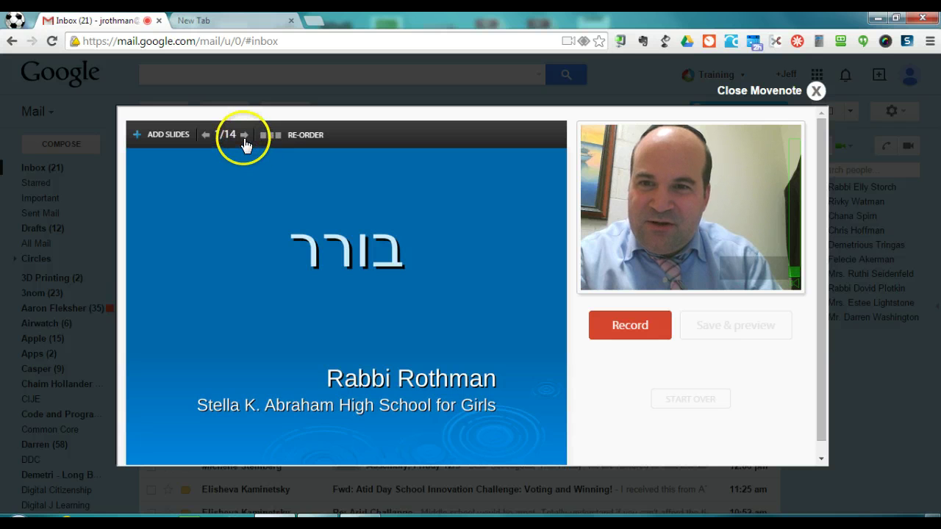
click(246, 141)
click(244, 140)
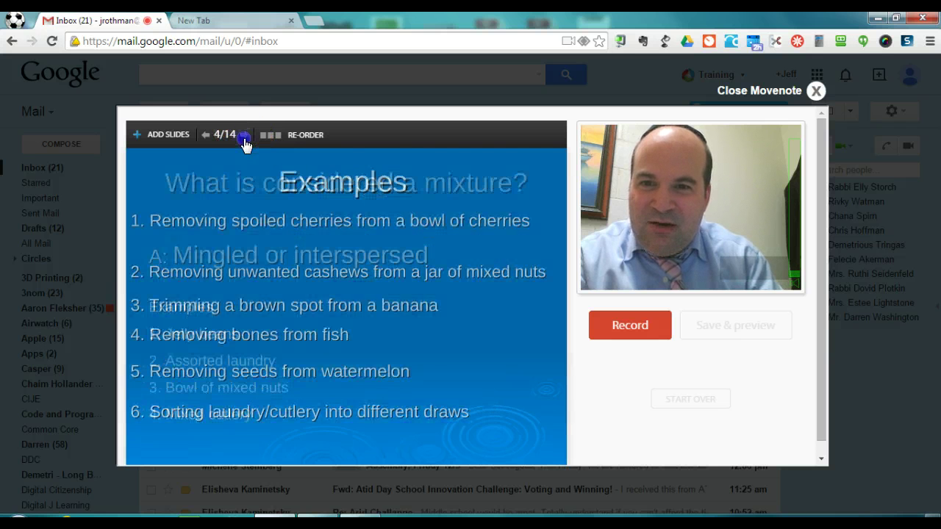
click(207, 140)
click(205, 139)
click(205, 139)
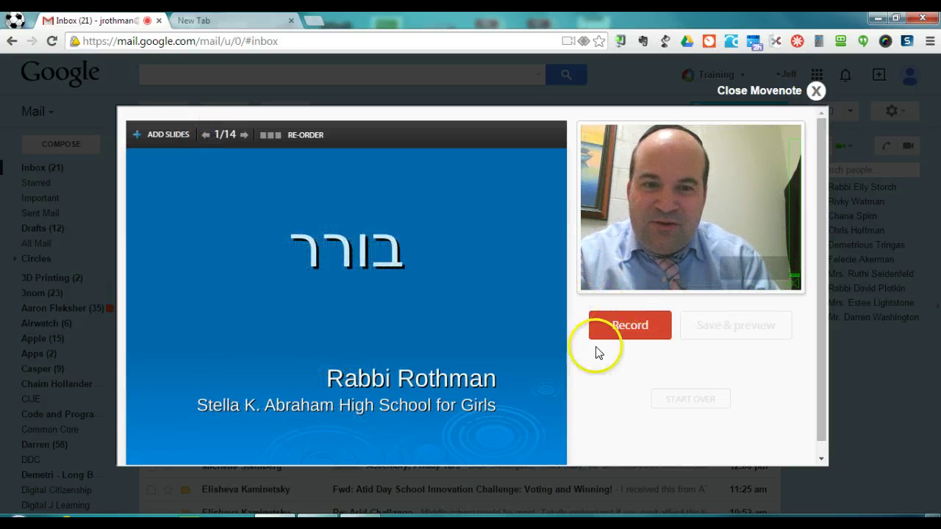
mouse_move(598, 280)
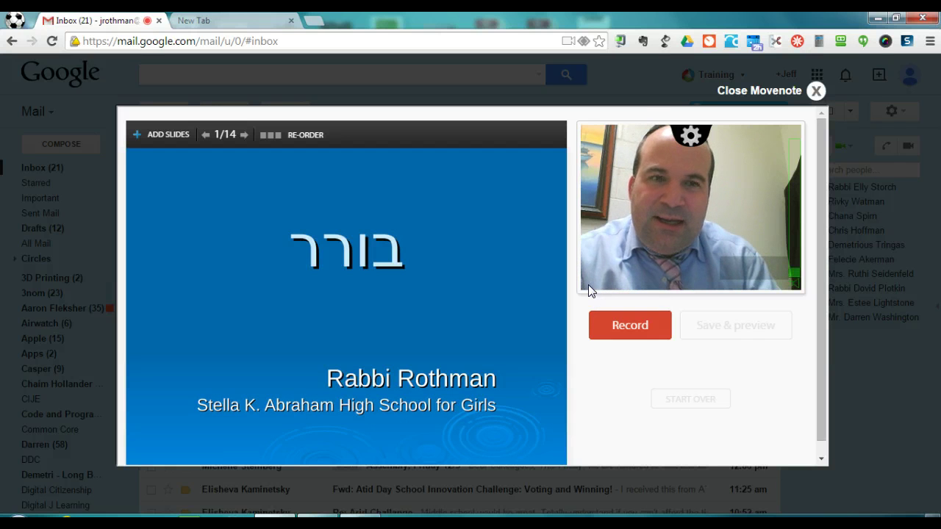
click(557, 287)
click(500, 250)
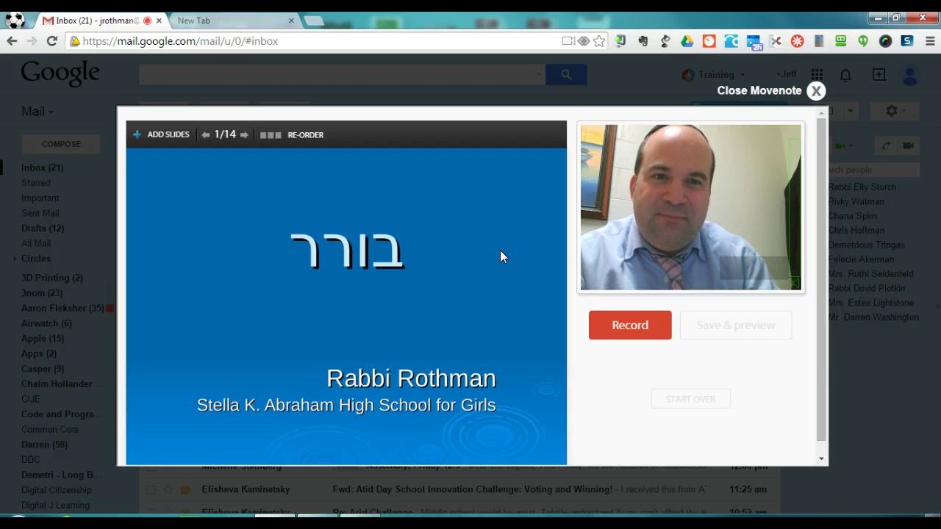
click(196, 274)
click(454, 369)
click(269, 233)
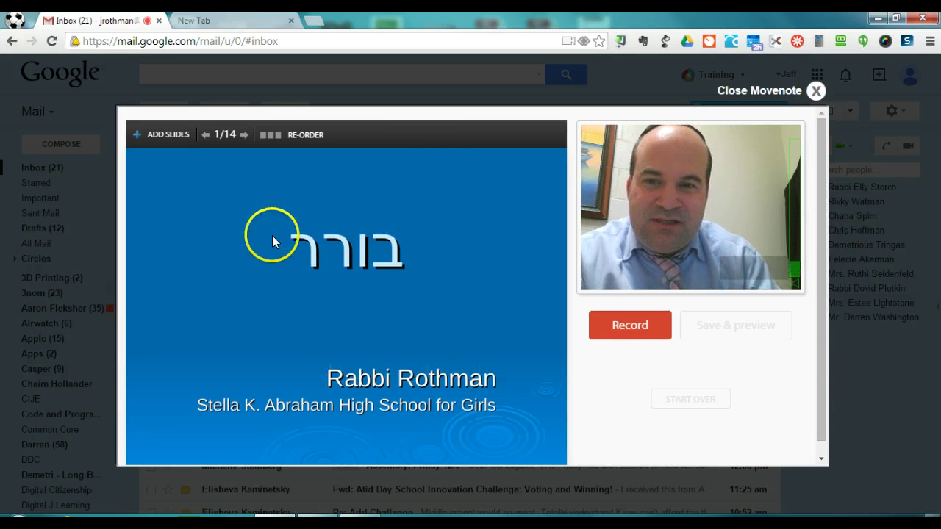
click(386, 371)
click(310, 223)
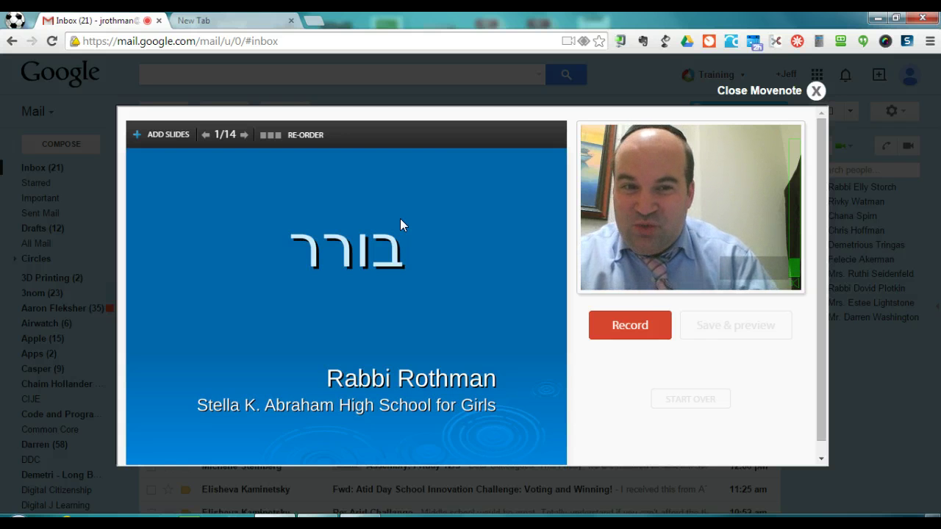
click(319, 208)
click(413, 242)
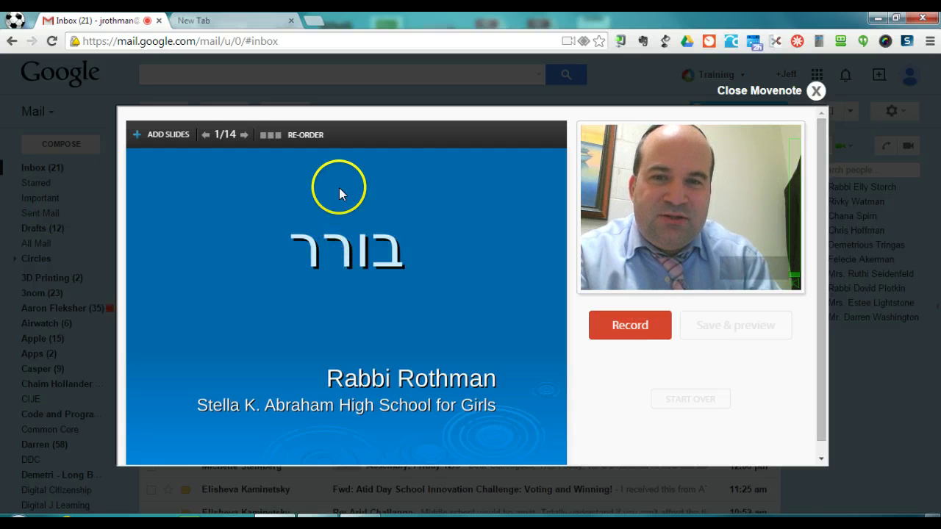
Browse the slides forward to slide 5 and go back to the "Examples" slide 3
click(244, 138)
click(244, 138)
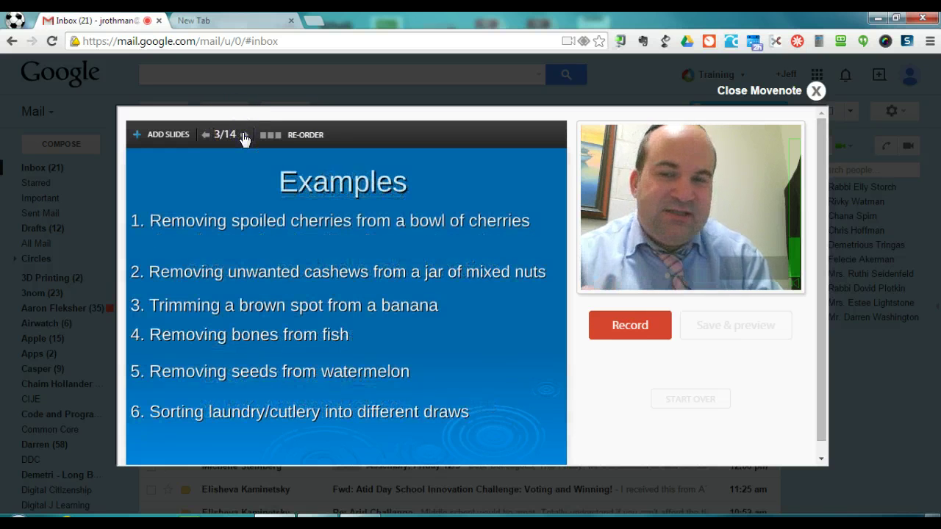
click(245, 137)
click(245, 137)
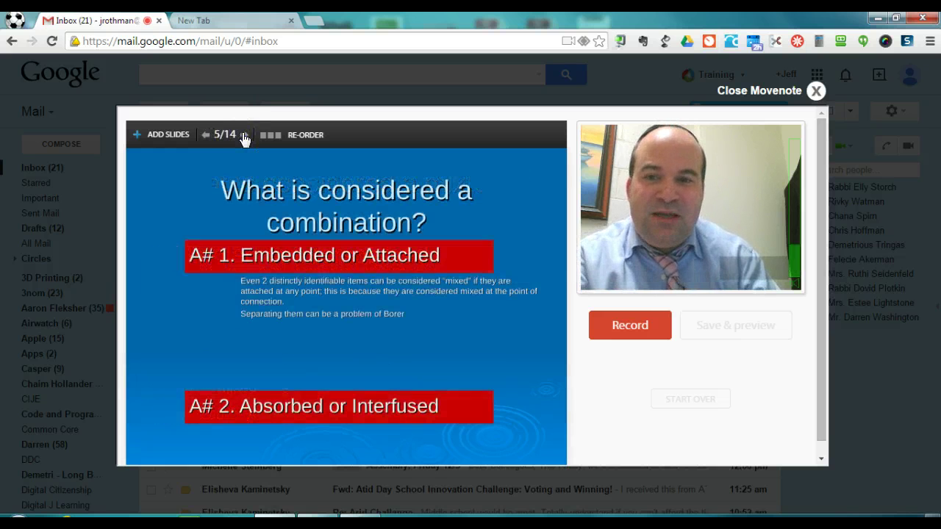
click(208, 137)
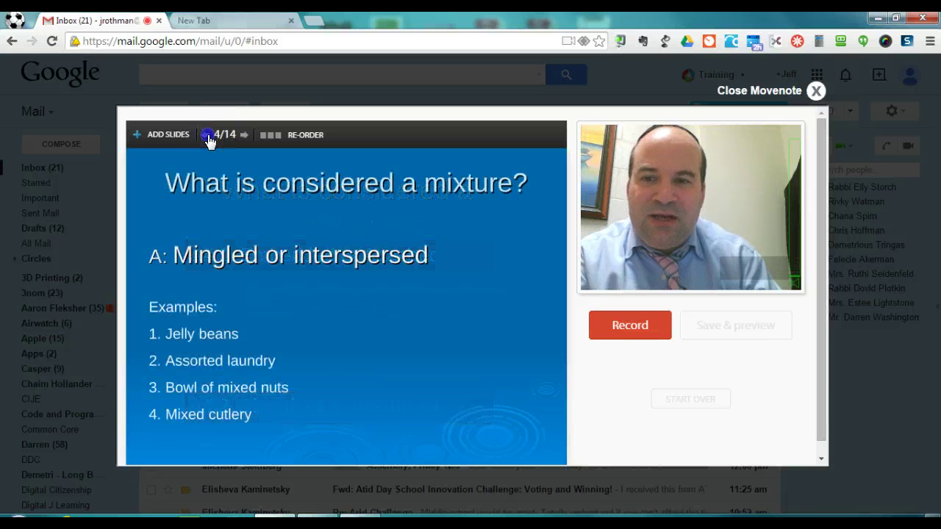
click(208, 137)
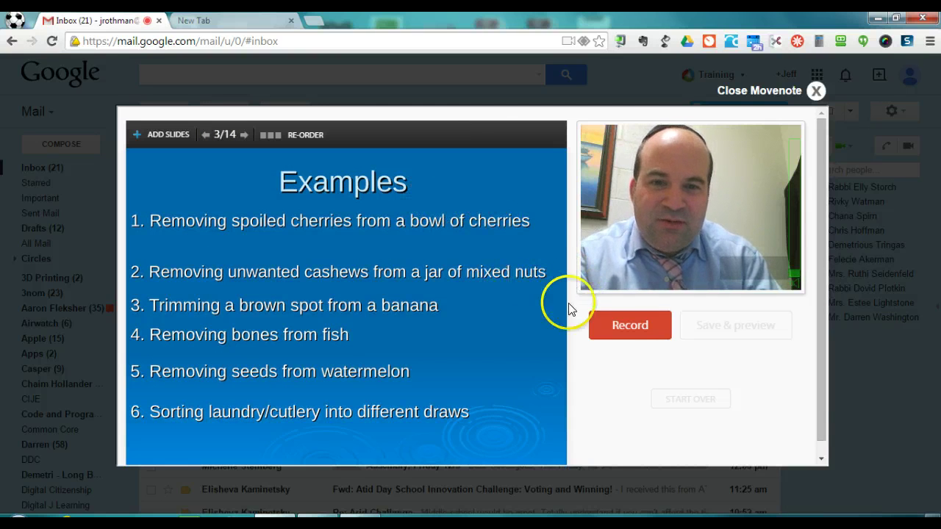
Record the webcam presentation while advancing from slide 3 to slide 8, and save the paused recording for preview
click(630, 328)
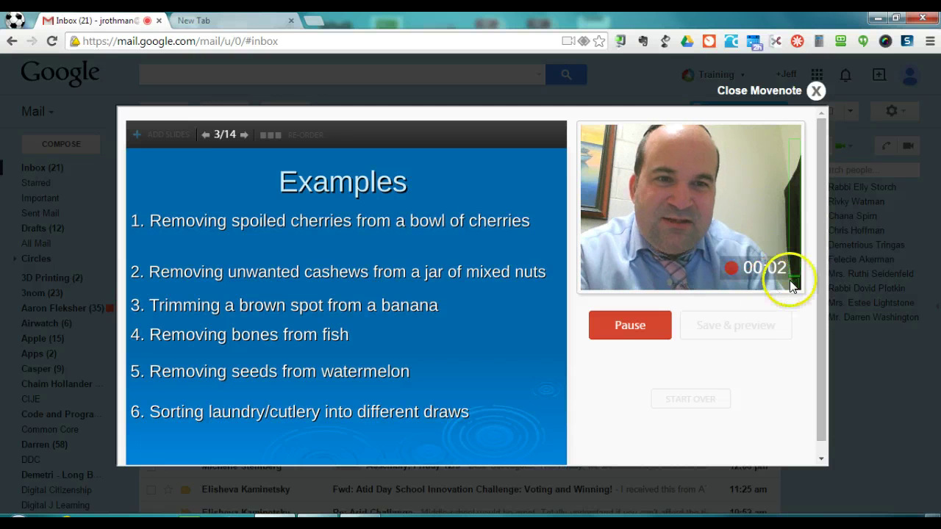
click(244, 137)
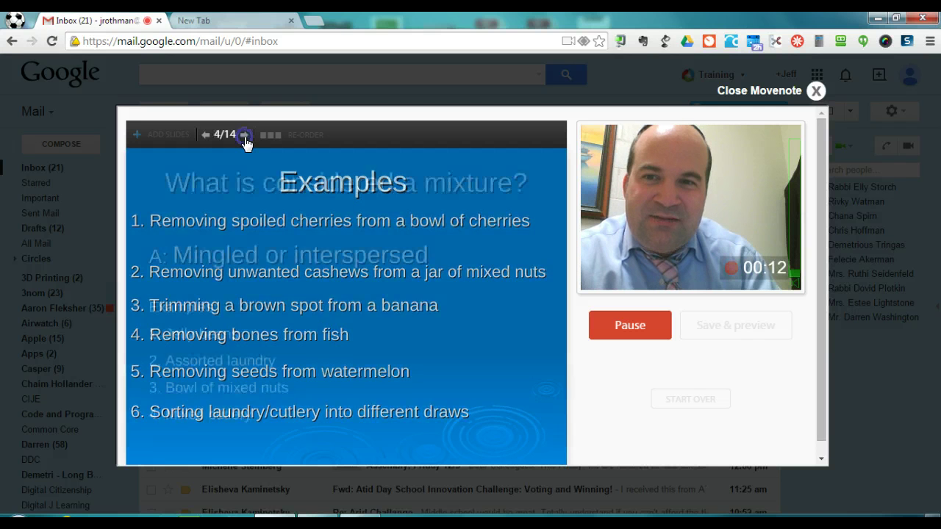
click(245, 136)
click(245, 137)
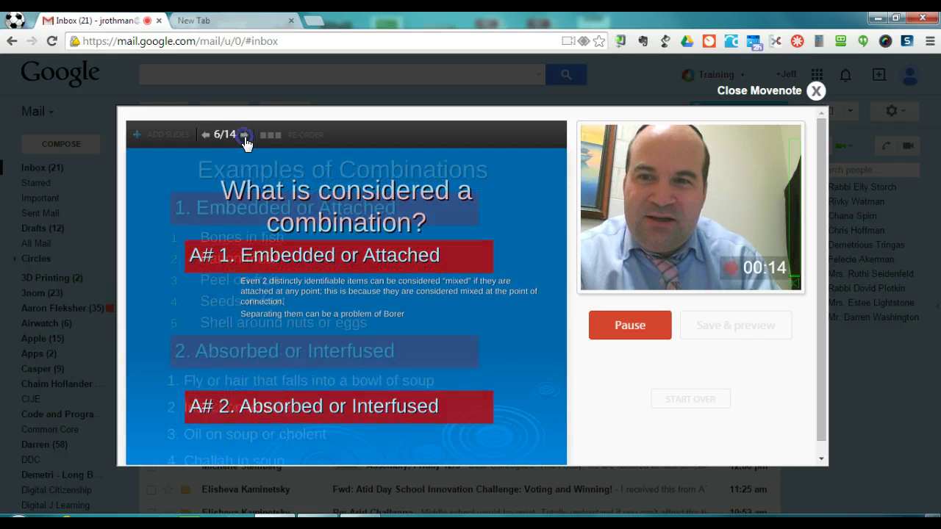
click(244, 137)
click(245, 137)
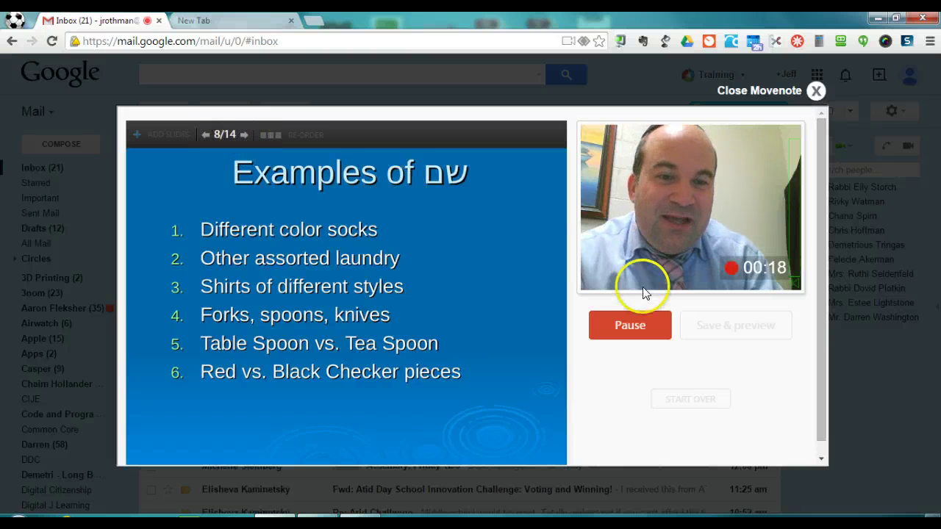
click(629, 329)
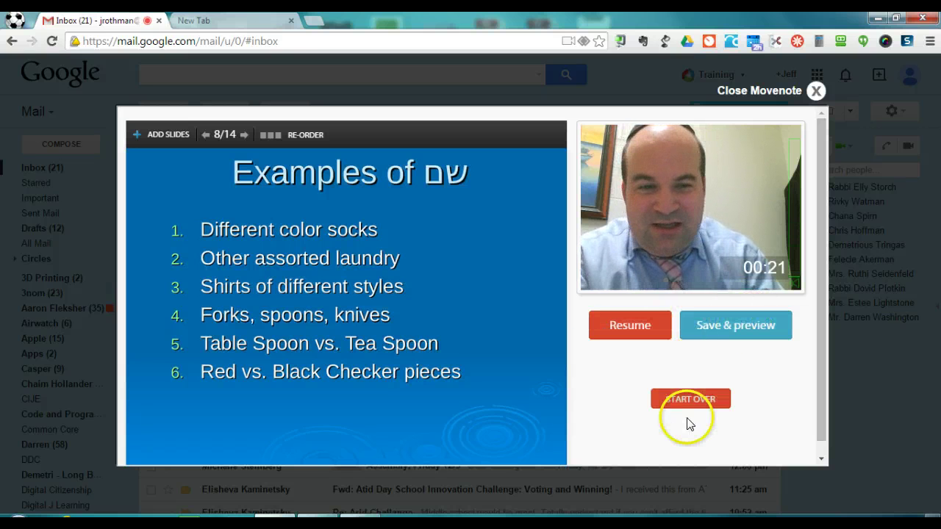
click(725, 325)
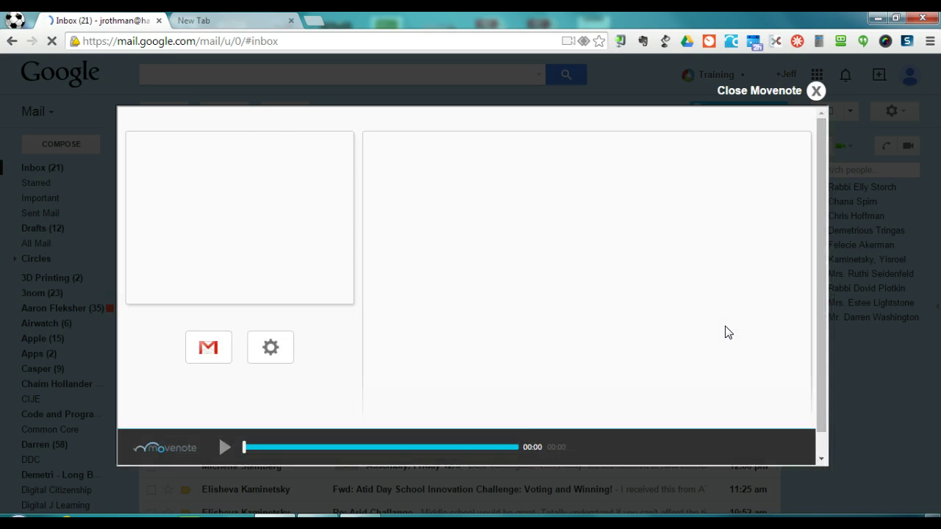
Play the preview of the saved Movenote from its first slide
click(652, 304)
click(479, 284)
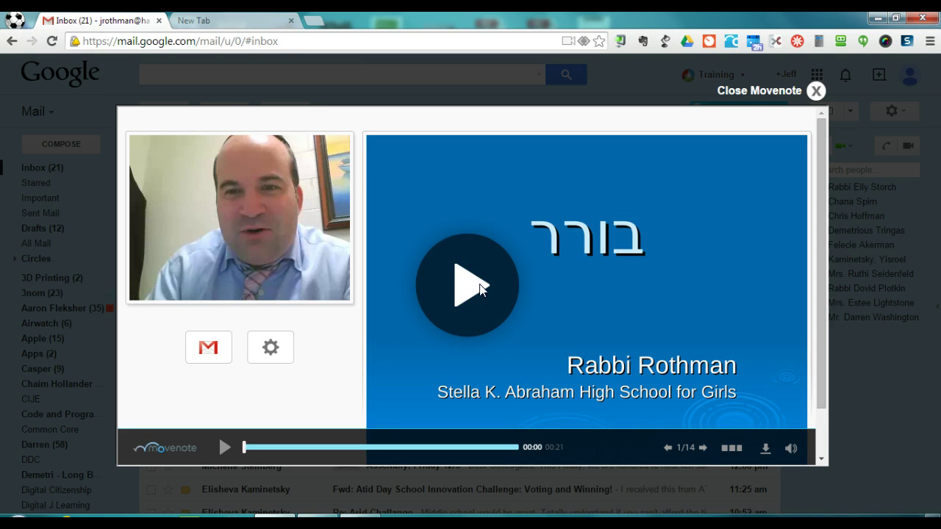
click(479, 284)
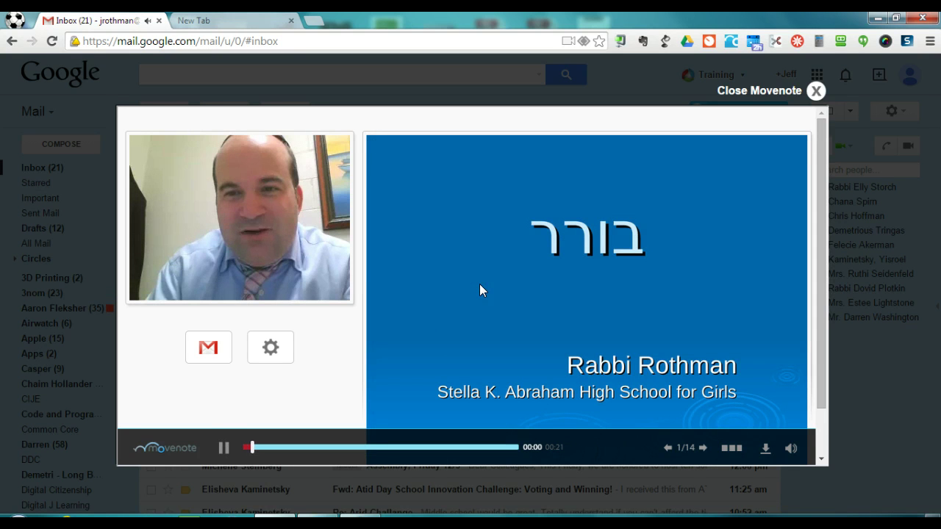
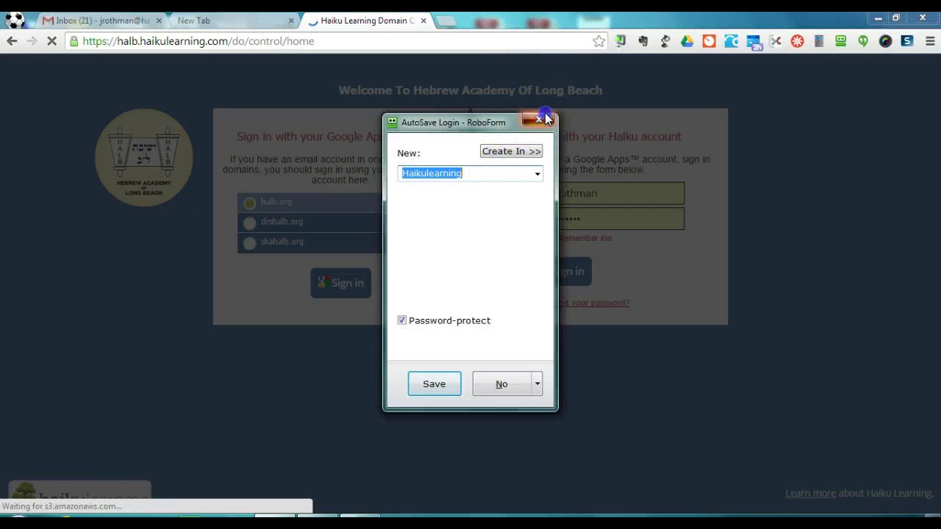
Dismiss the offer to save the Haiku Learning login and open the "Google Drive PD" class
click(538, 120)
click(623, 71)
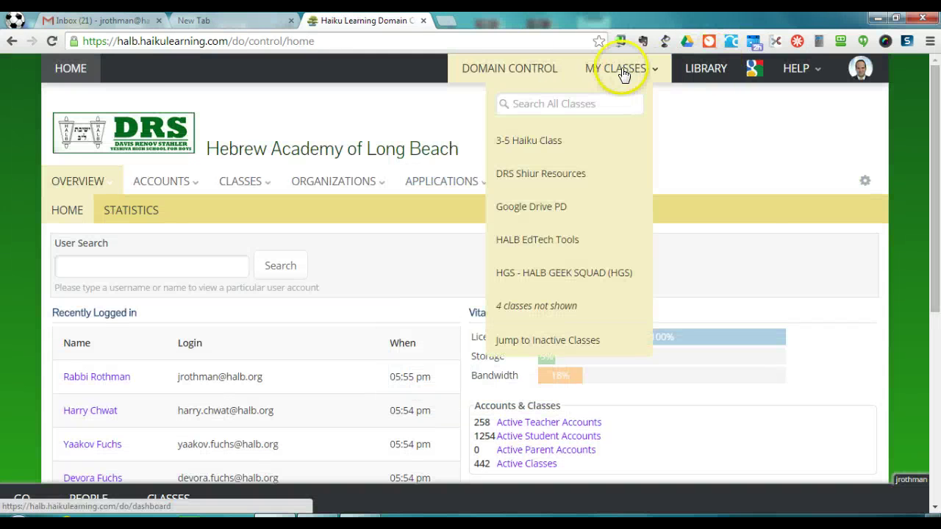
click(536, 206)
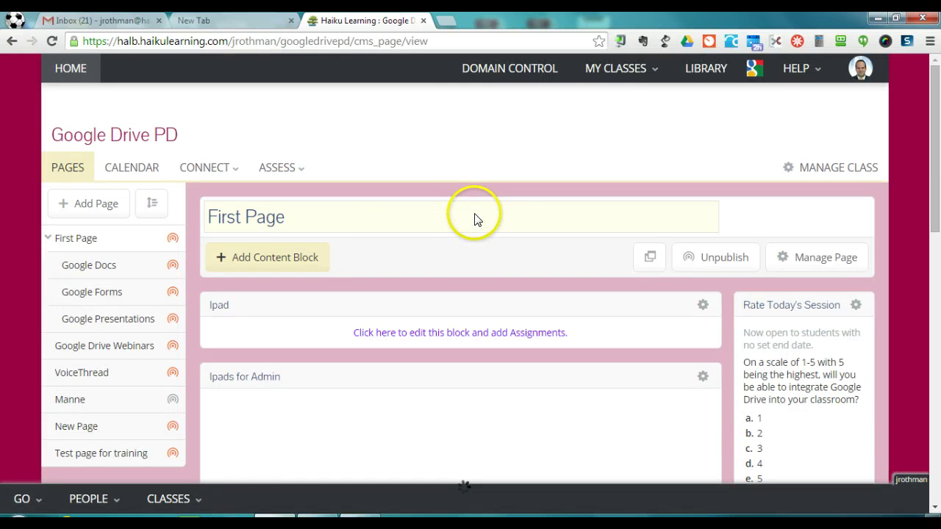
Add an Embed the Web content block to First Page using the copied Movenote iframe code, 990 px wide and 480 px high
click(265, 259)
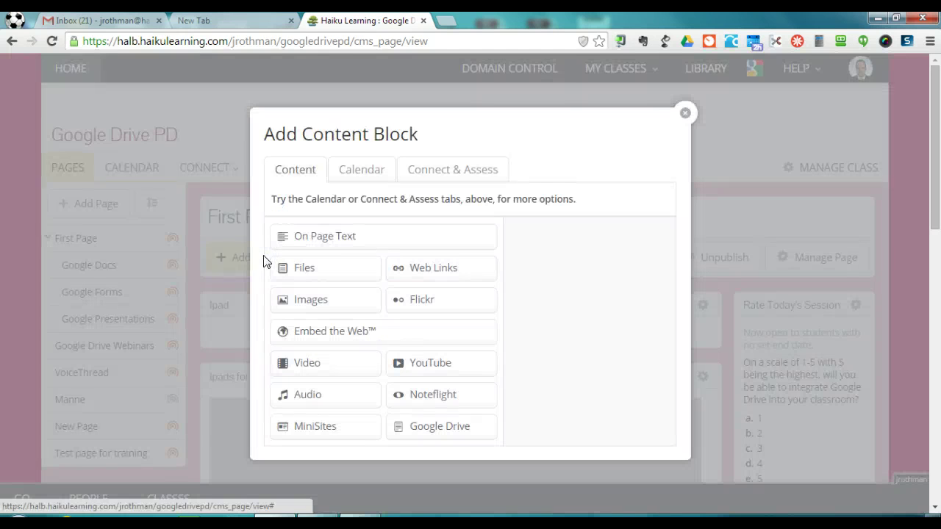
click(345, 332)
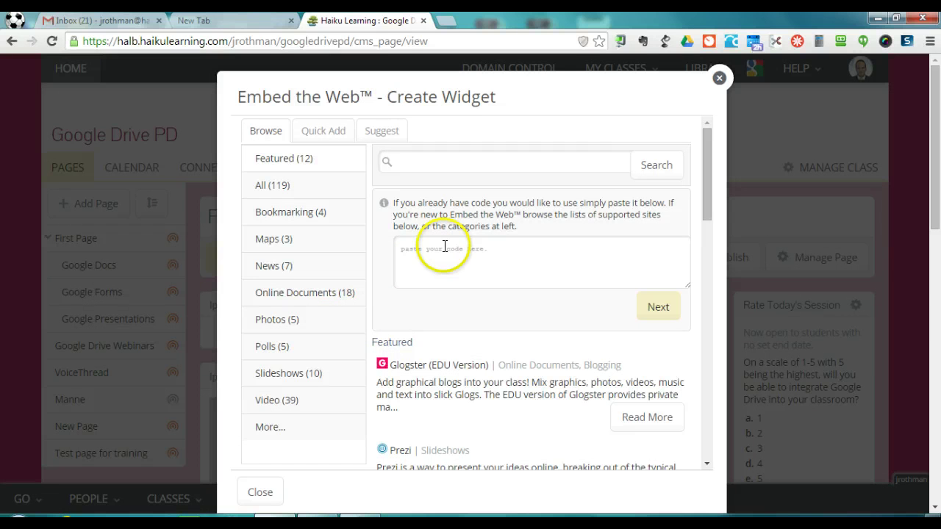
click(444, 247)
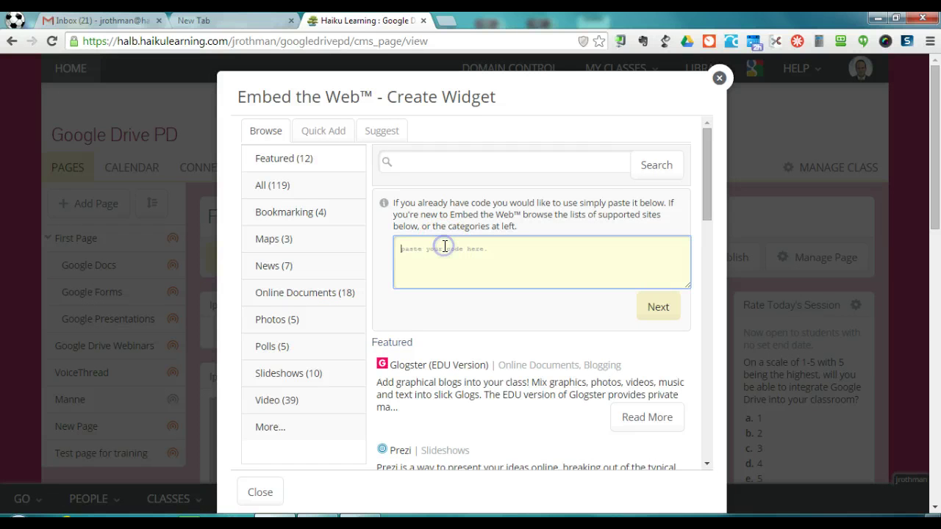
text(<iframe frameborder="0" style="width: 990px; height: 480px;" src="https://www.movenote.com/v/EOXsTs7ZzyWZm?integration=embed"></iframe>)
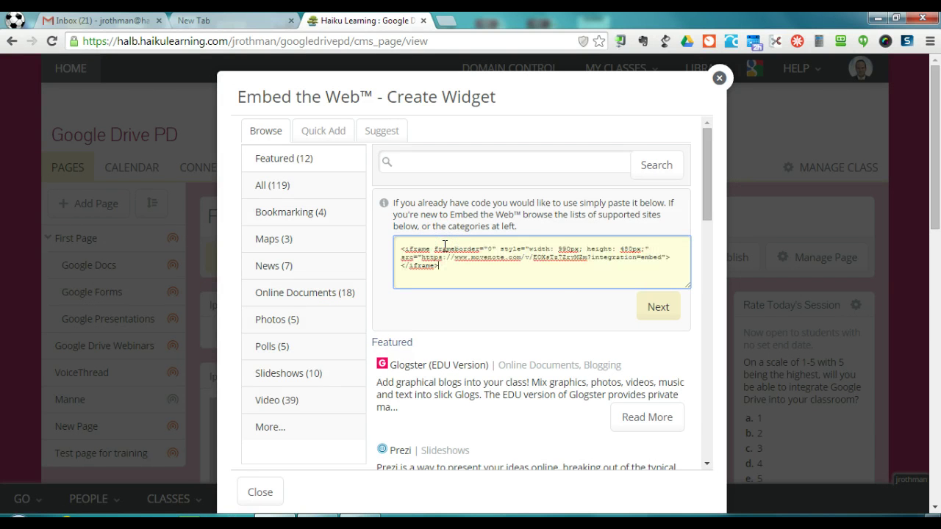
click(642, 299)
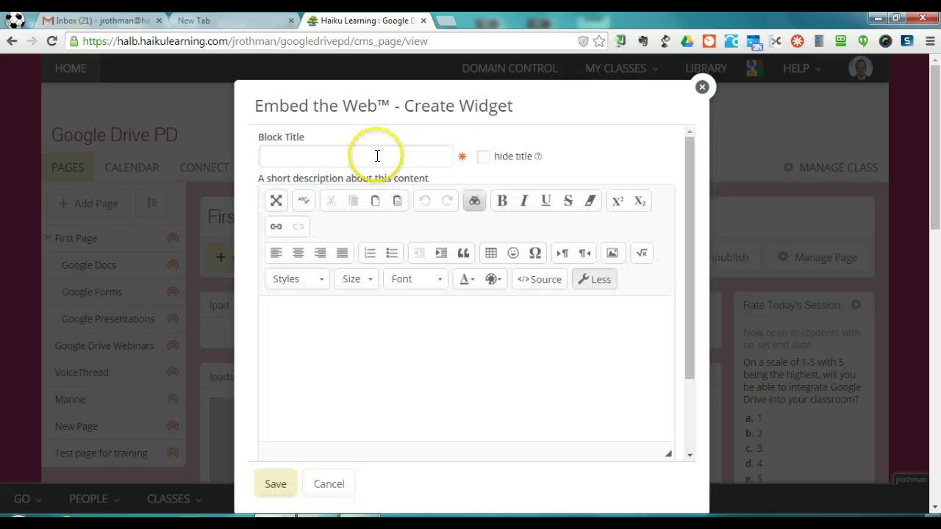
Title the embed block "asdfhksdjlfhalk", hide its title, and save it to the page
click(351, 155)
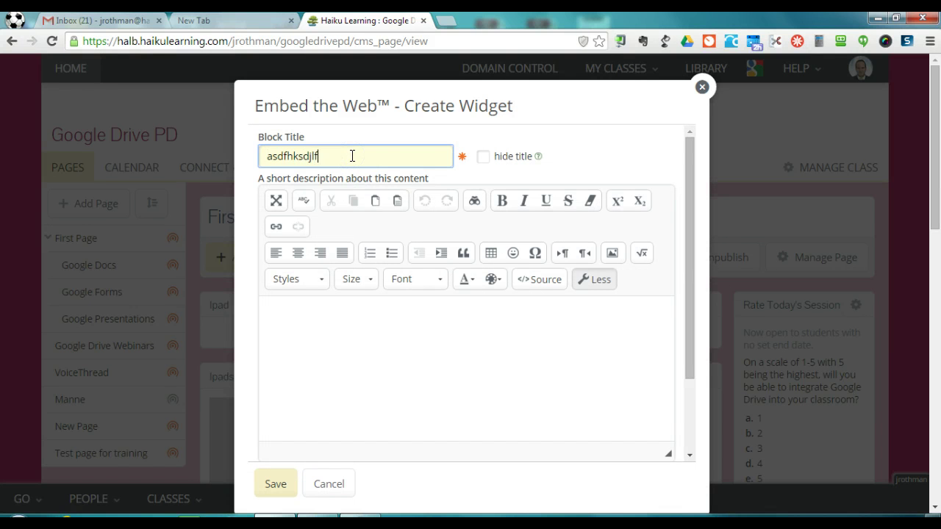
click(488, 161)
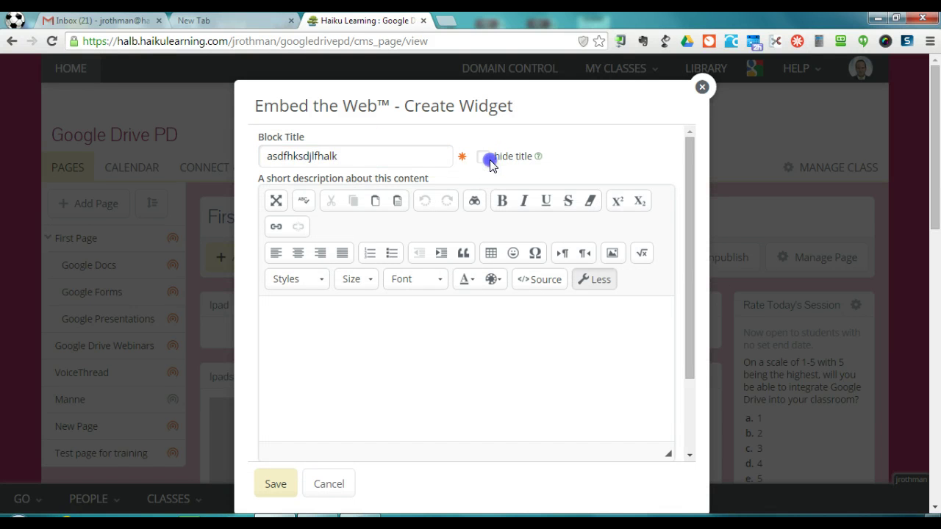
click(488, 157)
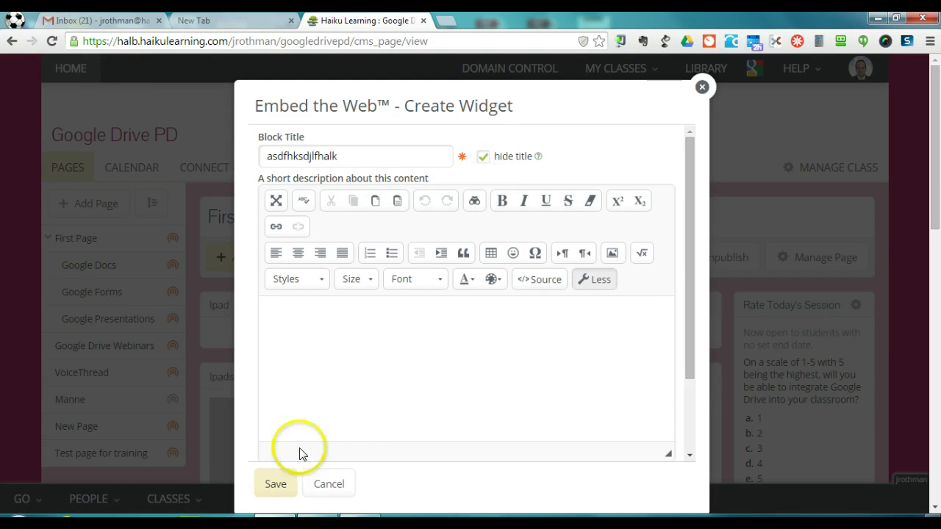
click(269, 483)
Play and pause the embedded Movenote on First Page, and review its embed code in Gmail's Share Movenote dialog
scroll(272, 480, down, 2)
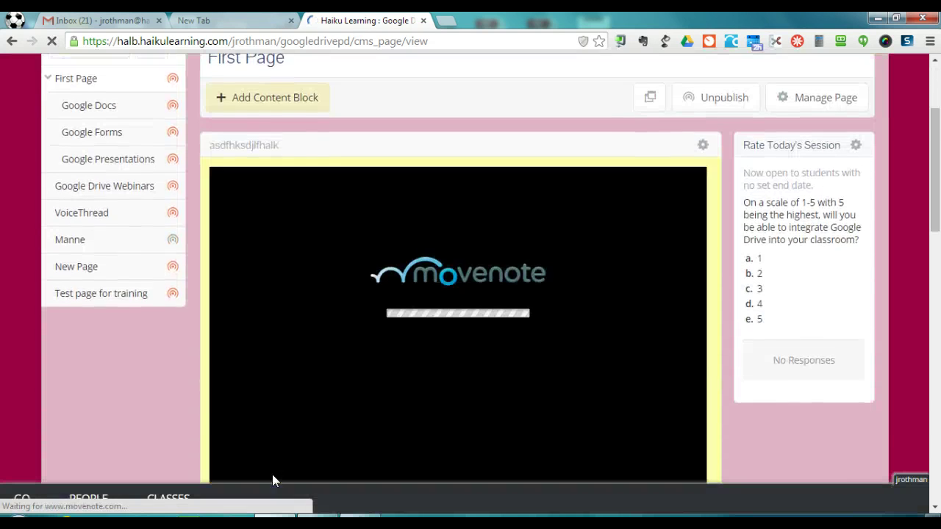
scroll(272, 475, down, 1)
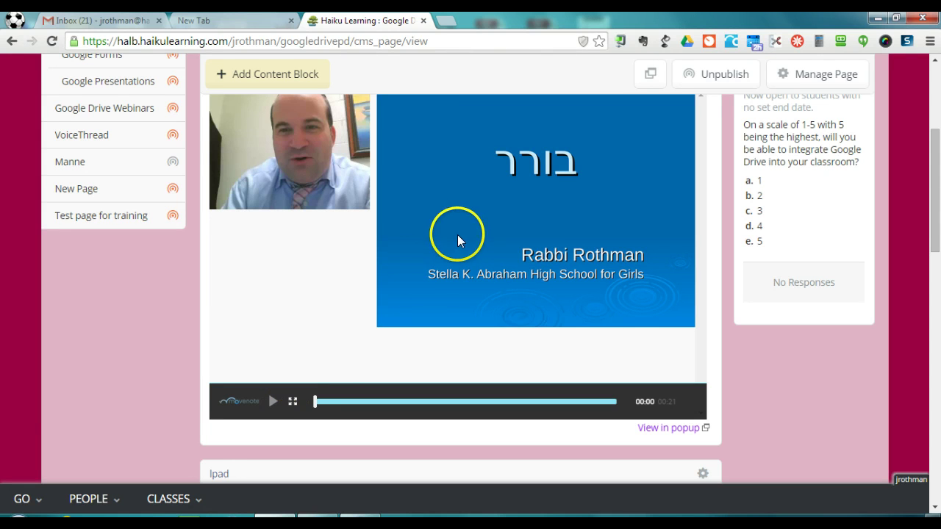
click(273, 400)
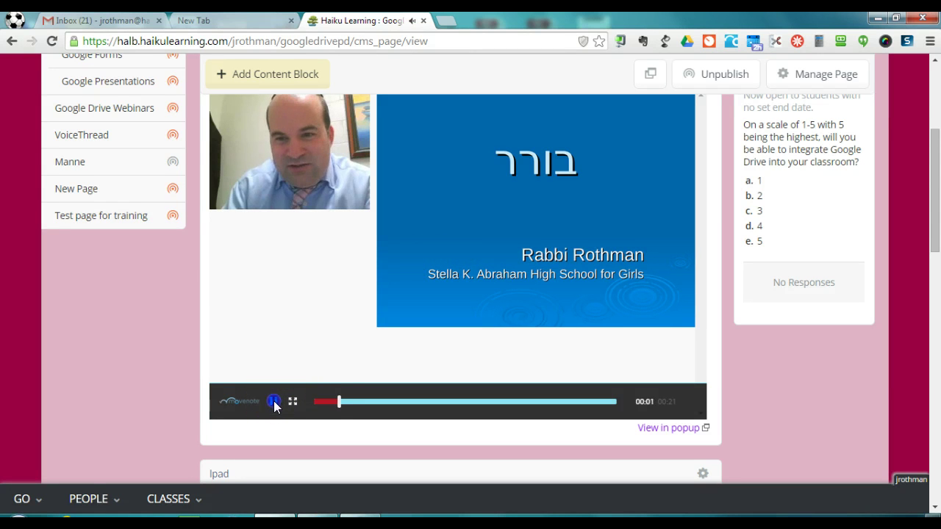
click(283, 256)
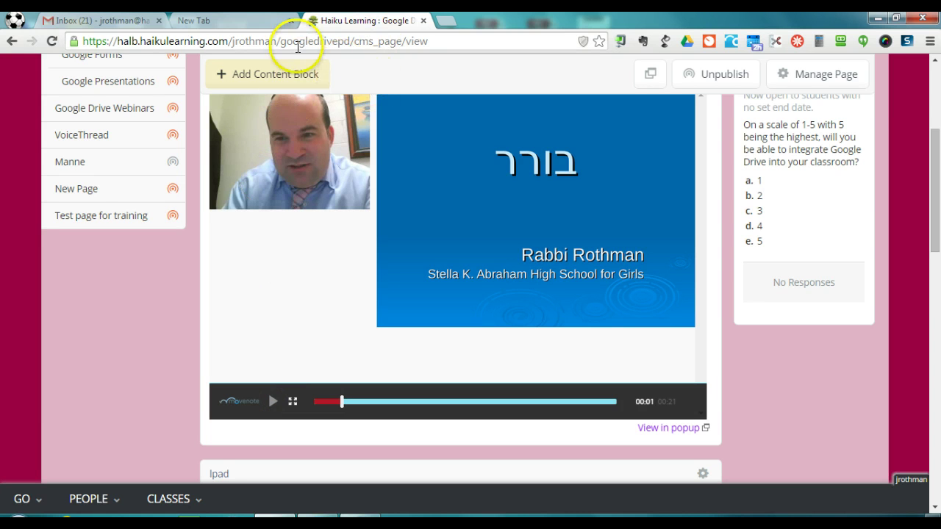
click(122, 18)
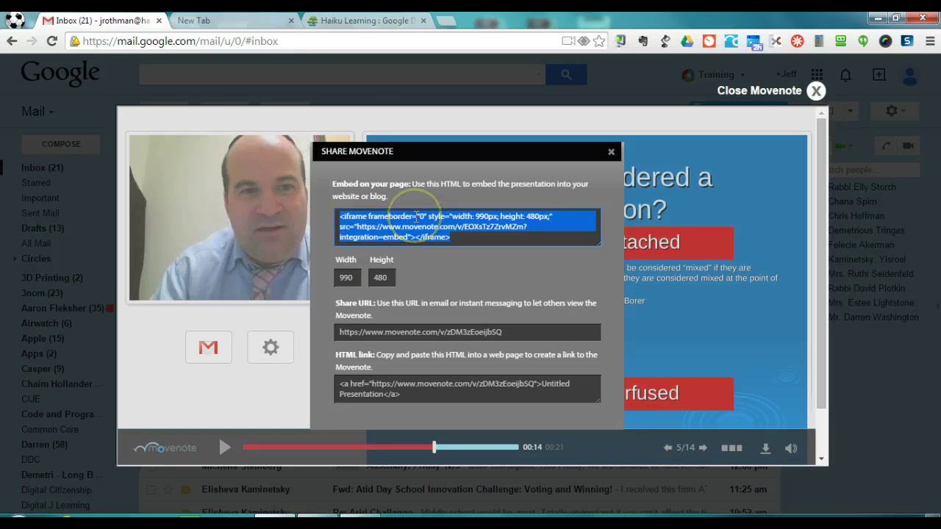
click(359, 21)
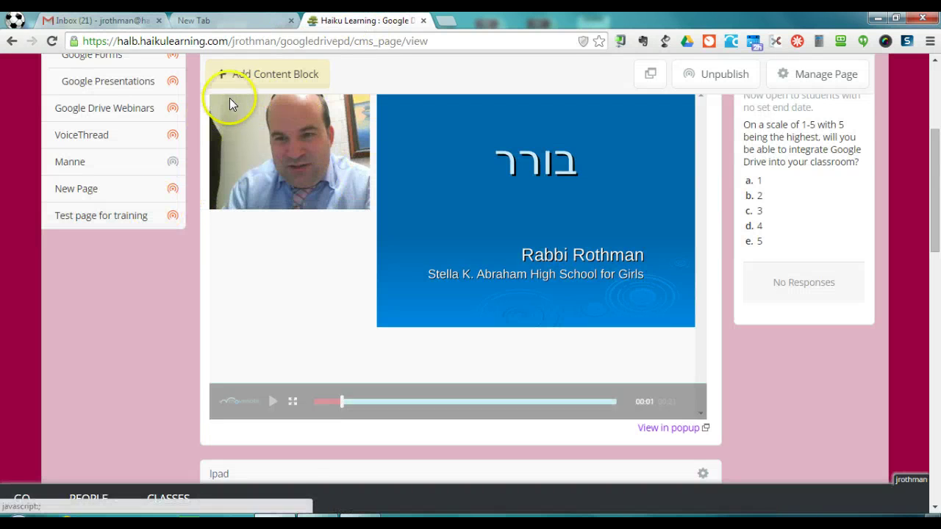
click(249, 76)
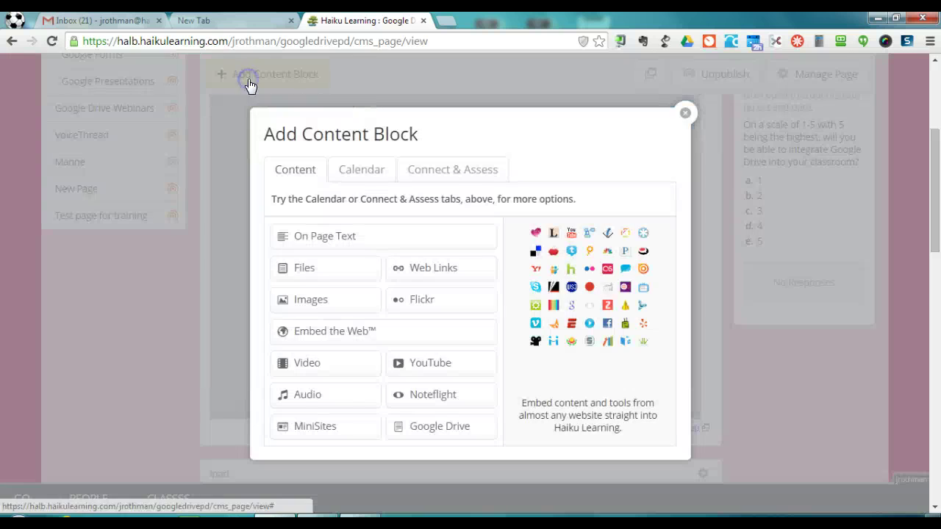
click(309, 329)
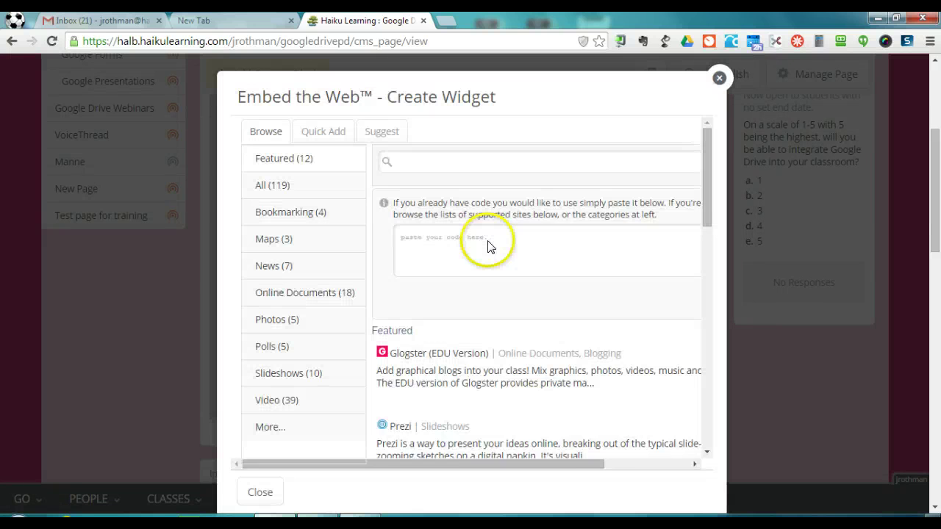
click(487, 243)
text(<iframe frameborder="0" style="width: 990px; height: 480px;" src="https://www.movenote.com/v/EOKsTs7ZzvHZm?integration=embed"></iframe>)
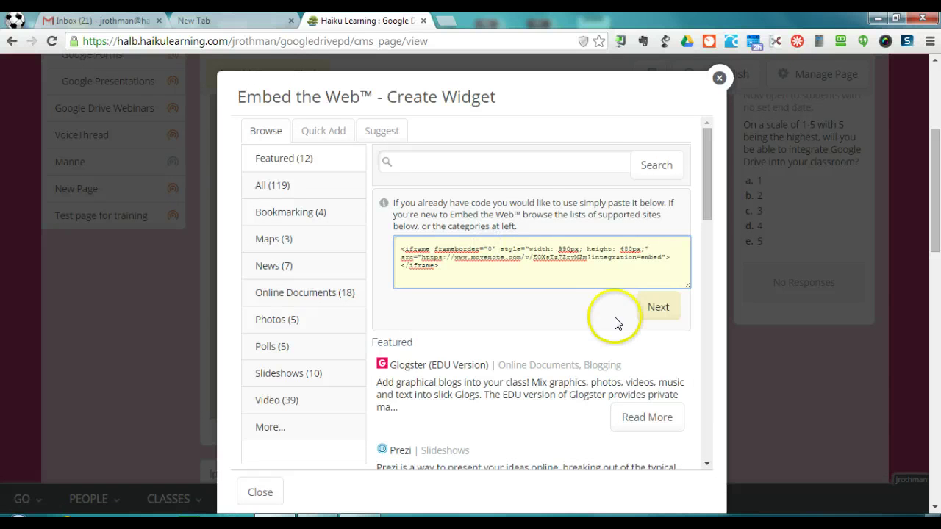
click(658, 307)
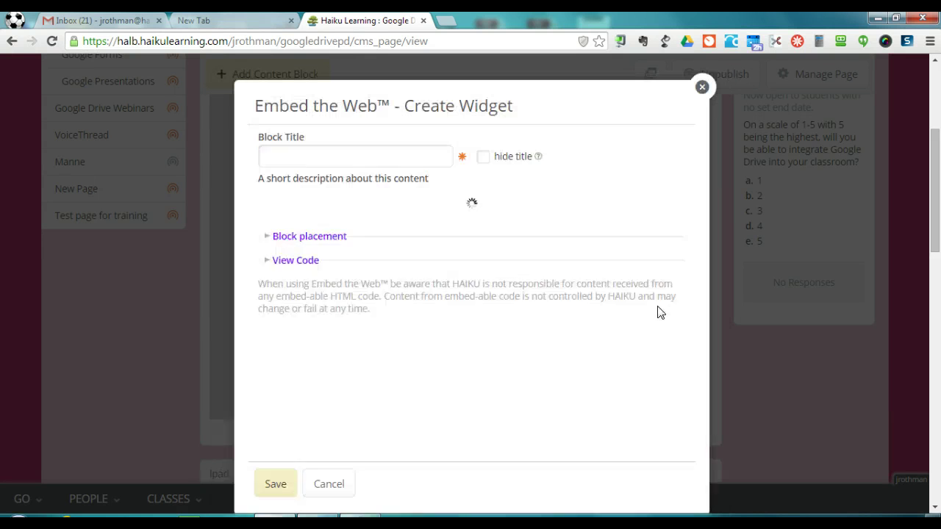
click(361, 147)
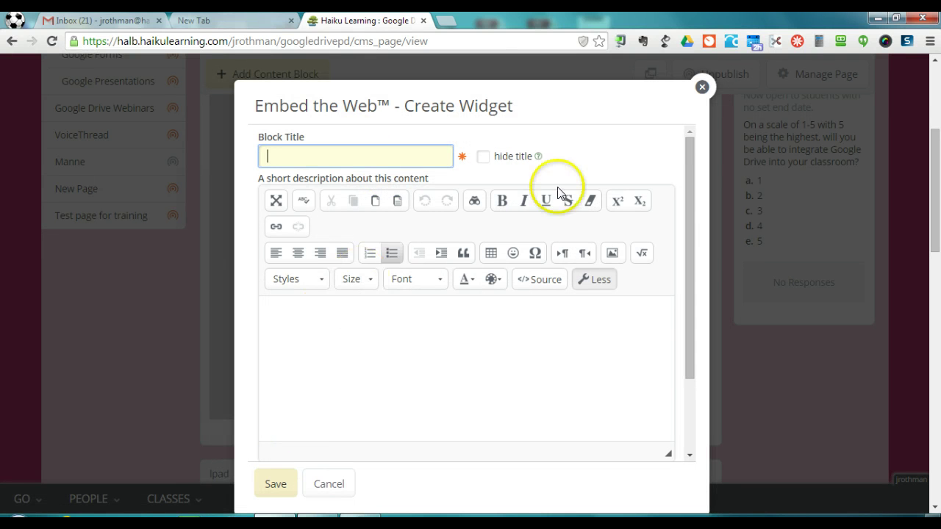
click(702, 87)
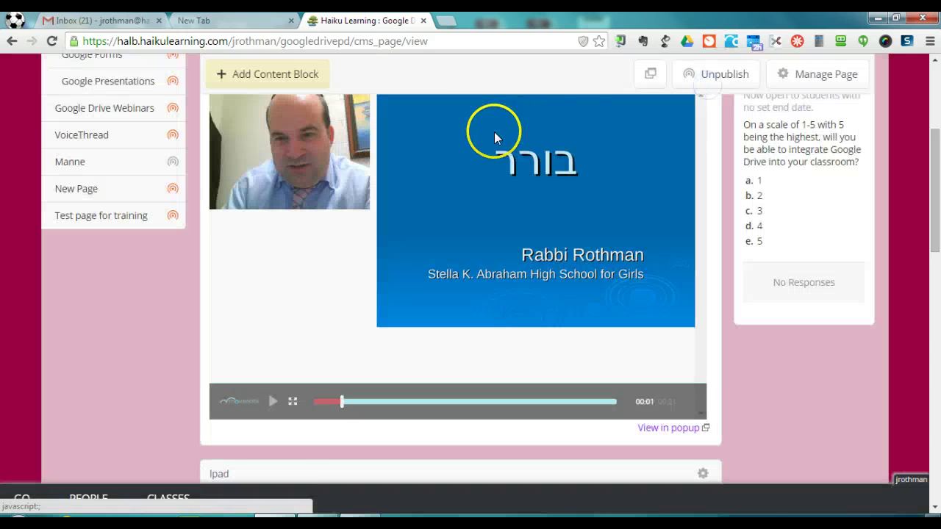
drag(933, 225, 935, 180)
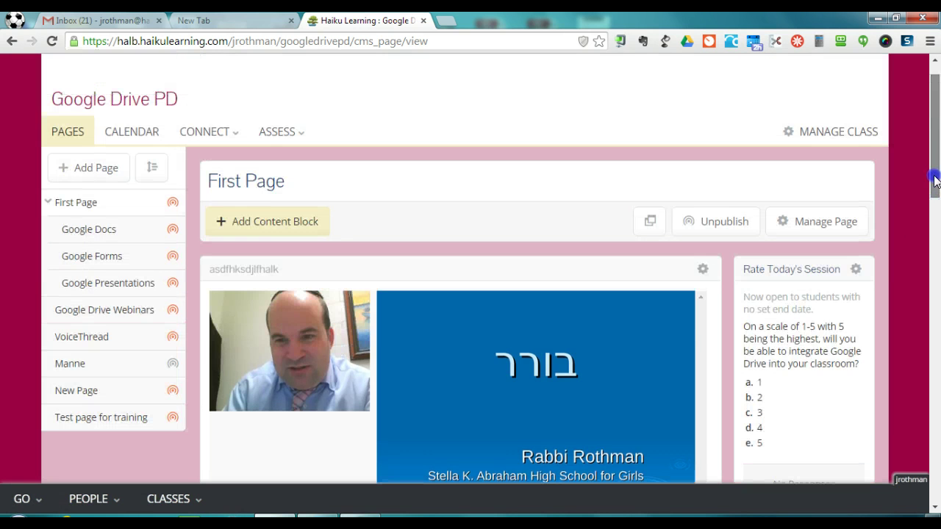
click(838, 131)
click(416, 106)
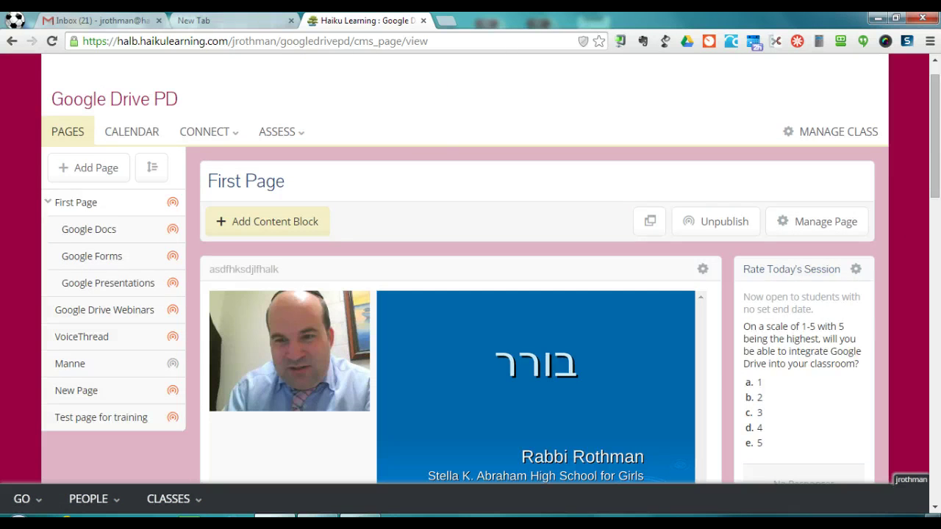
Return to Gmail and close the Share Movenote dialog and the Movenote window
key(ctrl+1)
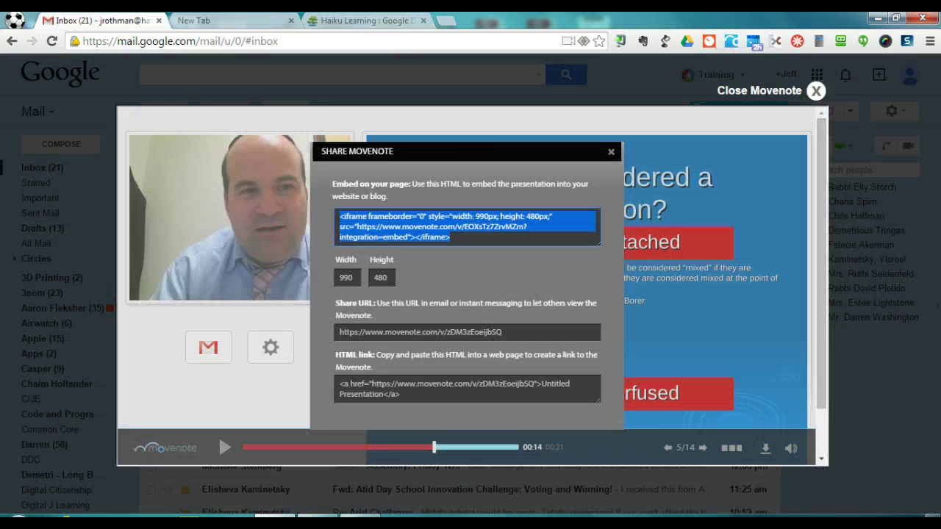
click(130, 350)
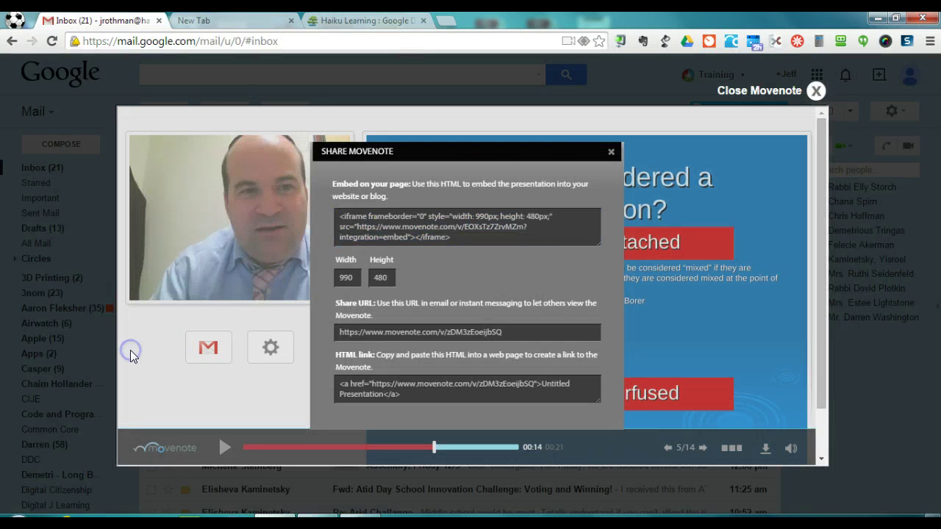
click(610, 152)
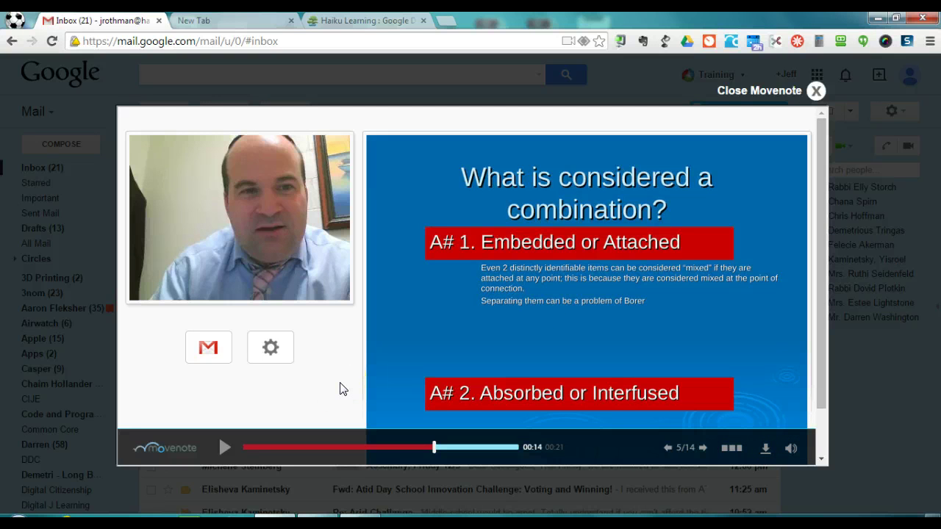
click(815, 91)
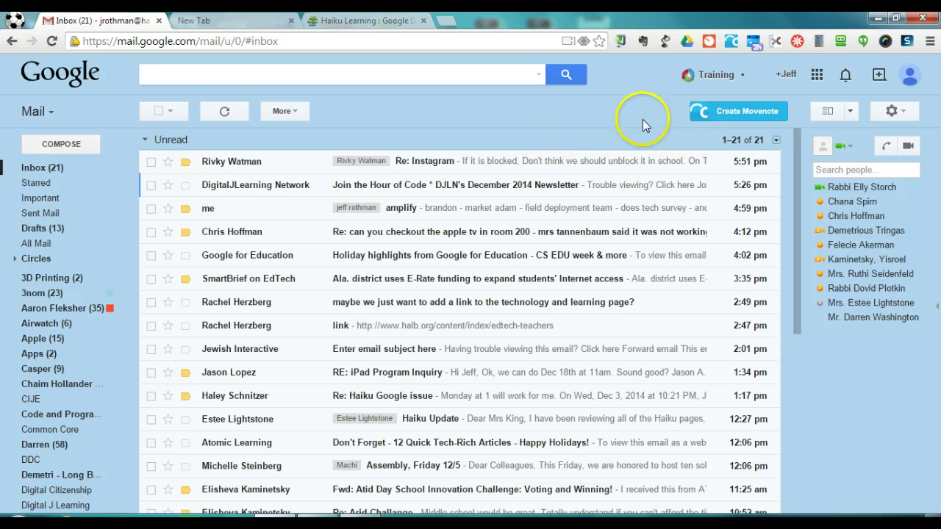
Open movenote.com in a new browser tab and close the old blank tab
click(447, 24)
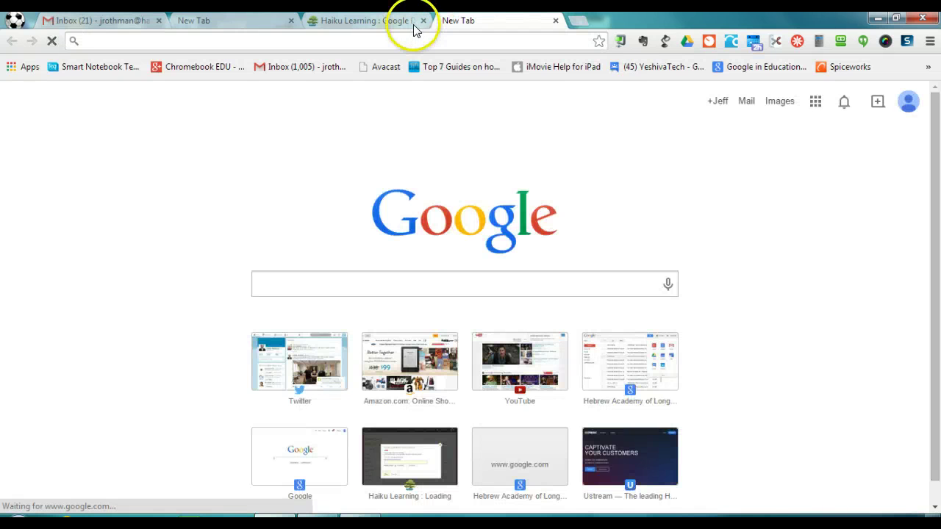
text(movenote.com)
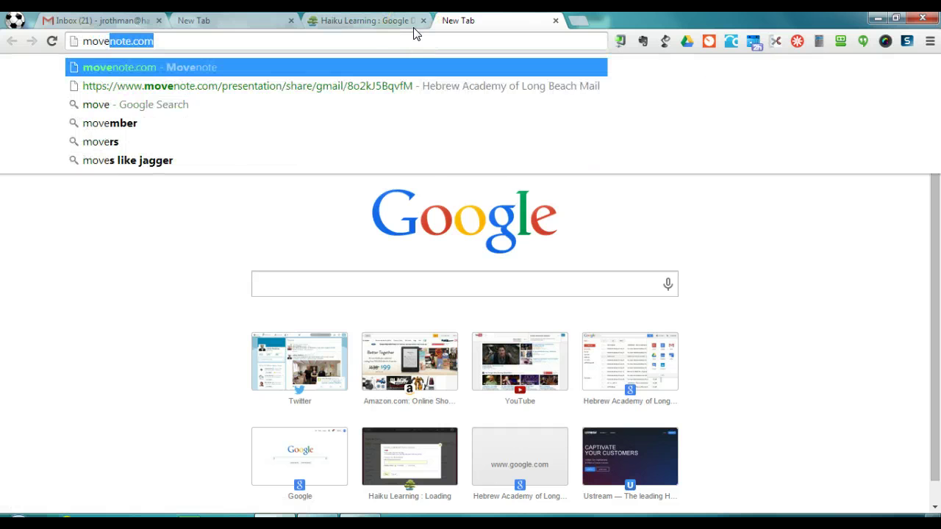
key(Return)
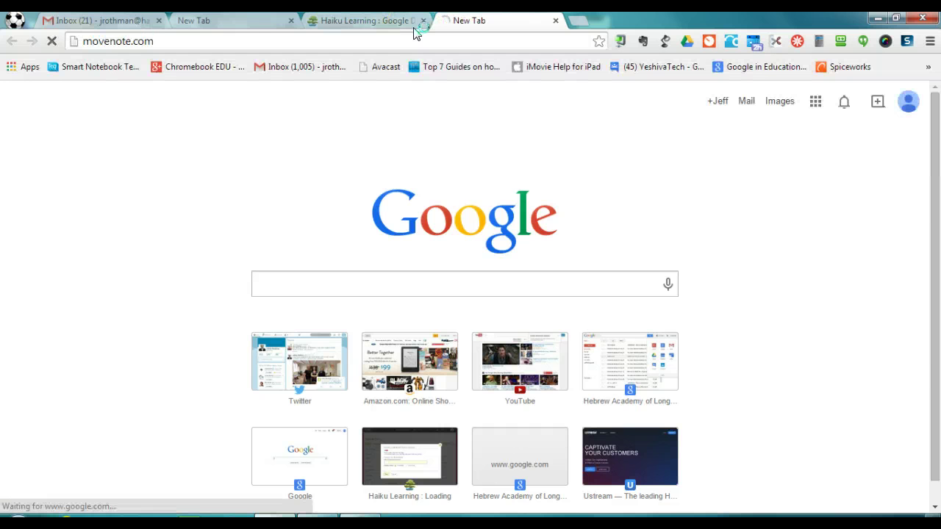
click(291, 21)
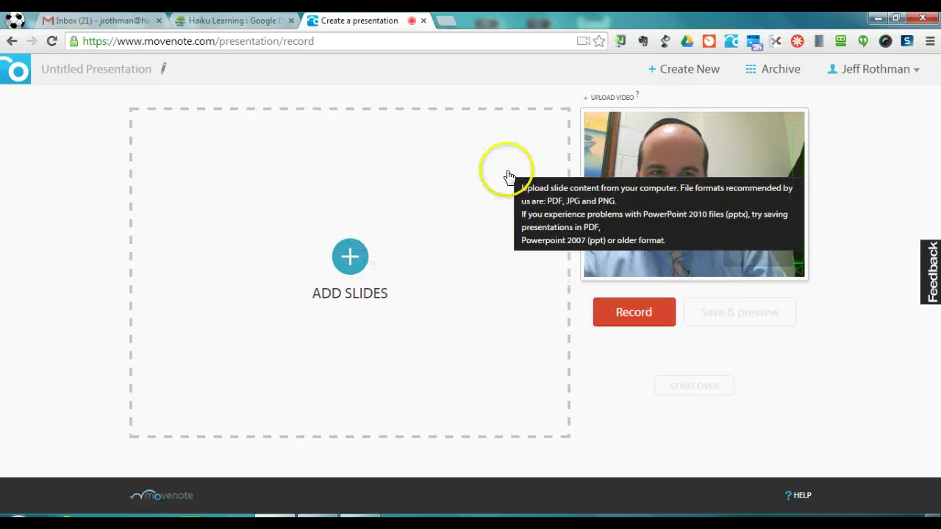
View the saved presentations in the Movenote archive and close the Movenote tab
click(766, 72)
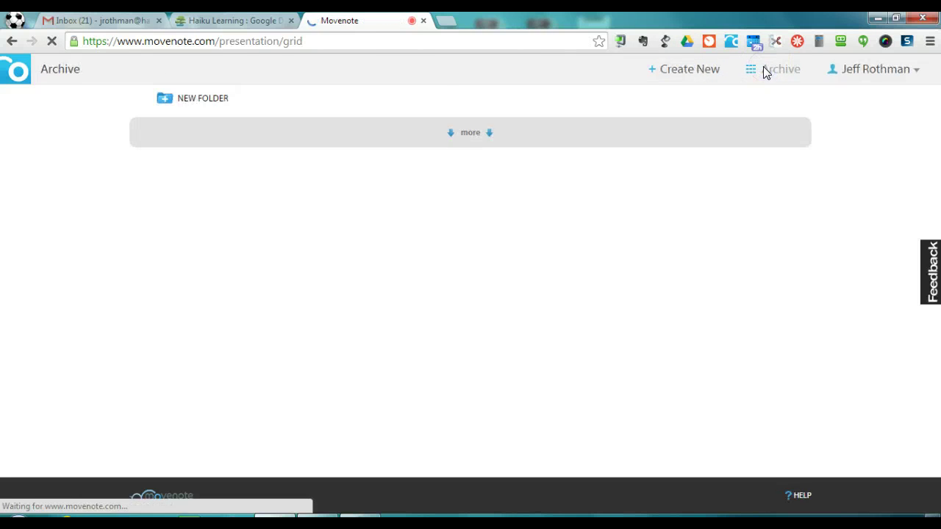
mouse_move(303, 220)
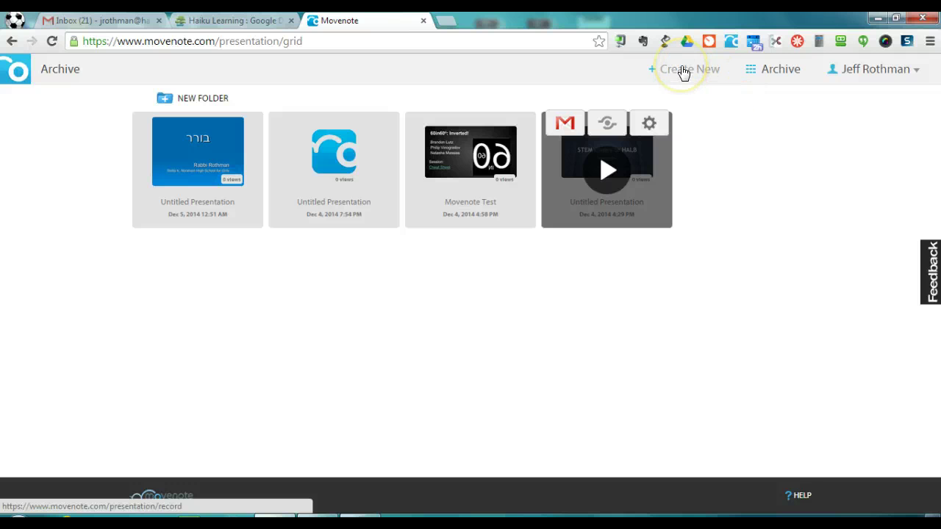
click(422, 20)
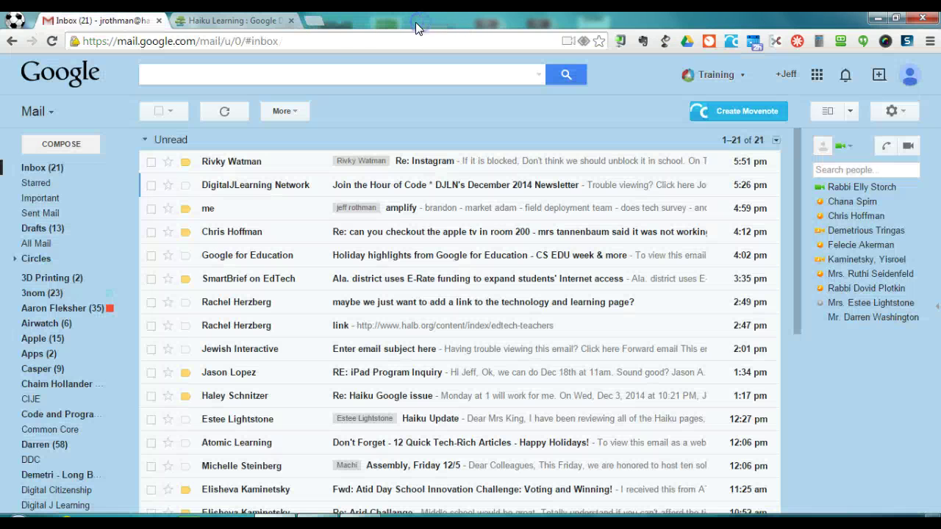
Search Google for "movenote chrome extension" in a new browser tab
click(316, 22)
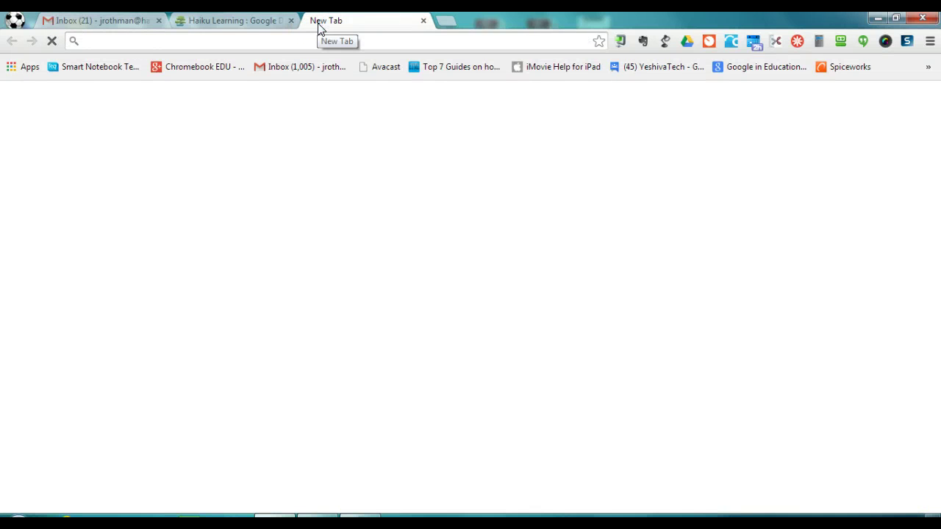
click(326, 36)
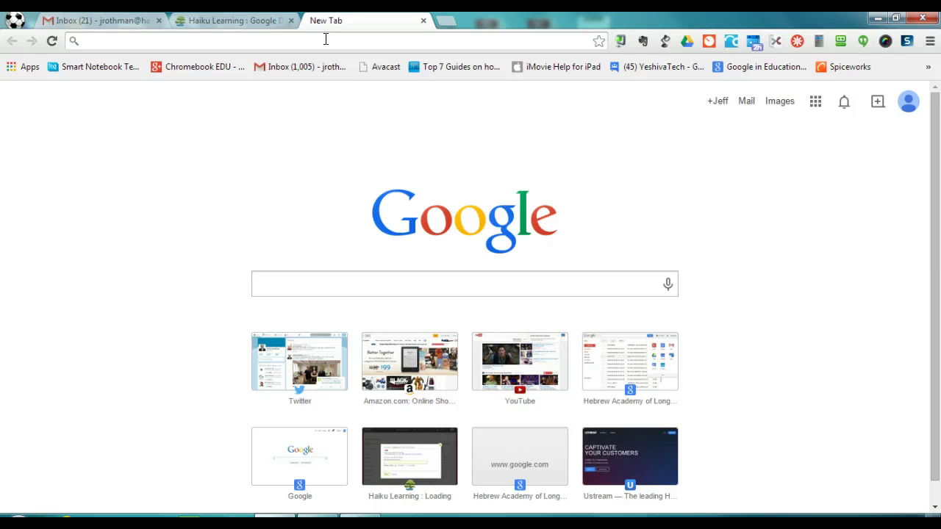
text(move)
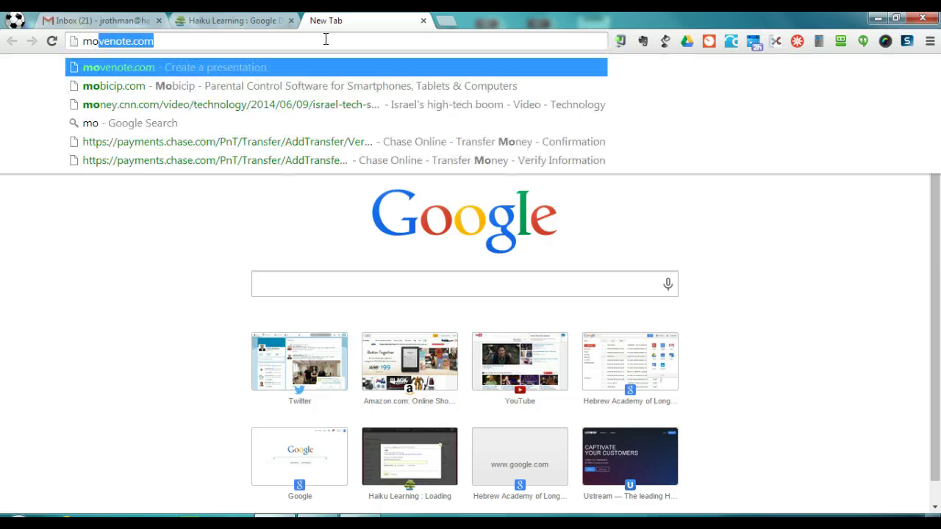
text(note )
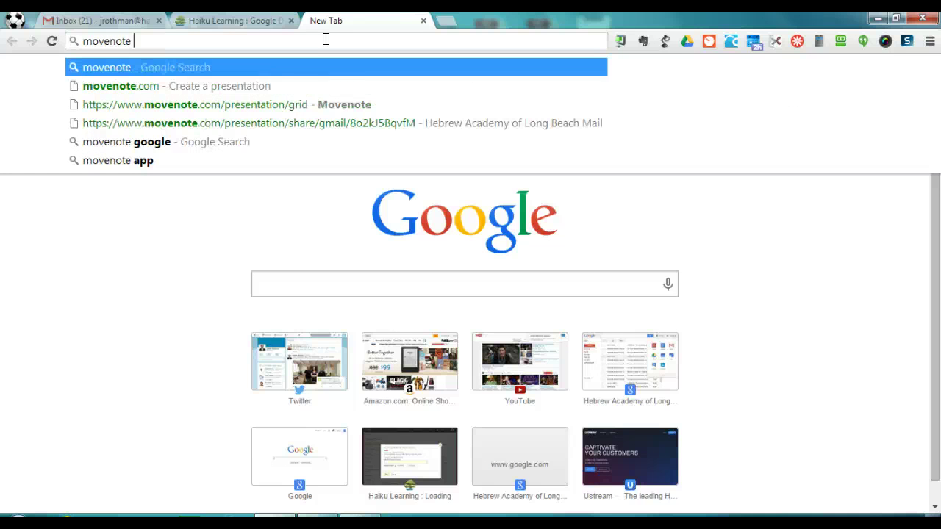
text(chrome ex)
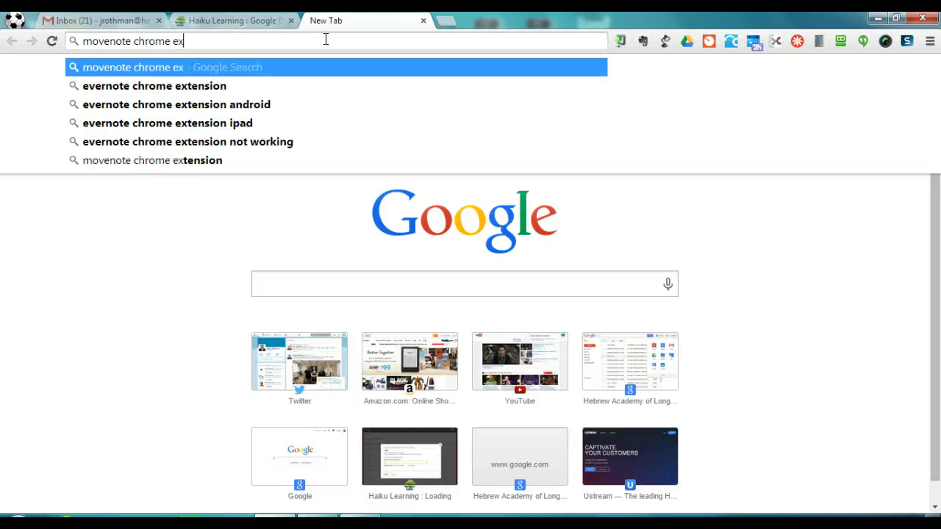
text(tension)
key(Return)
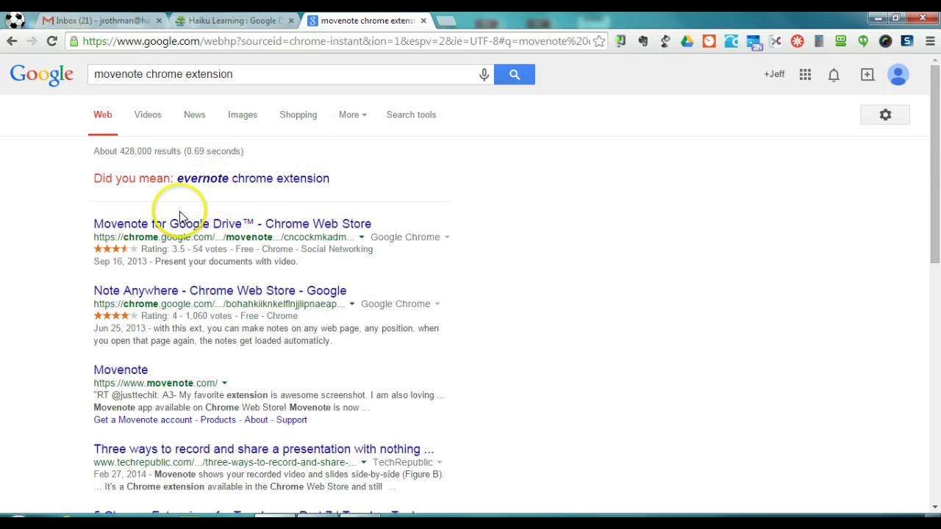
View the Movenote for Google Drive listing in the Chrome Web Store, and close it to return to the Haiku Learning class page
click(169, 228)
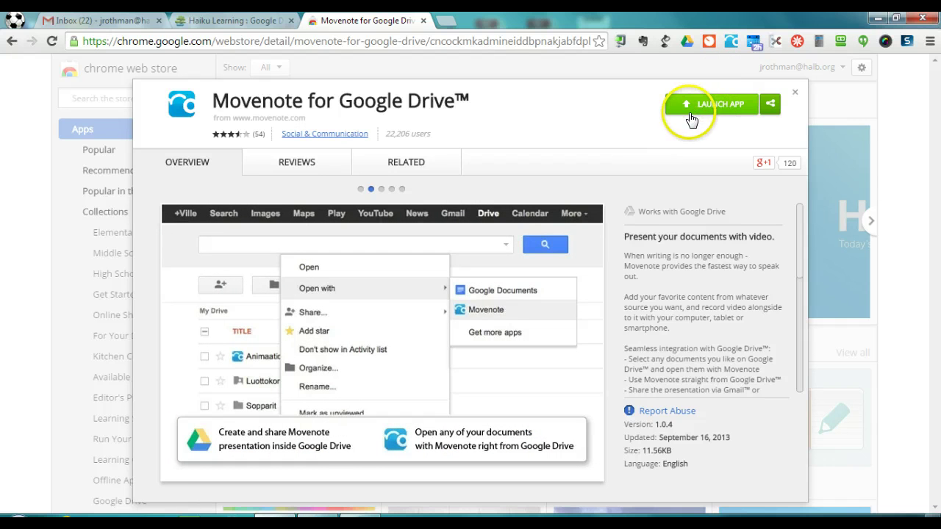
click(797, 95)
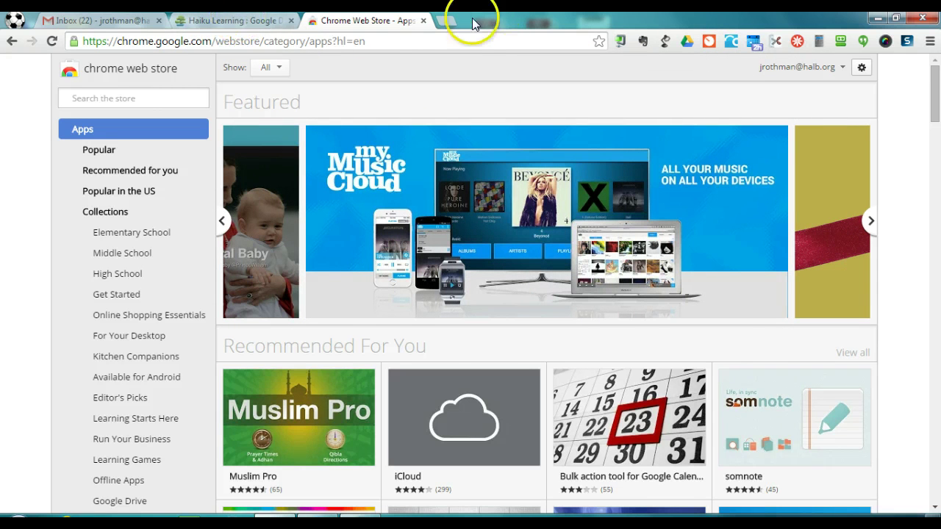
click(422, 22)
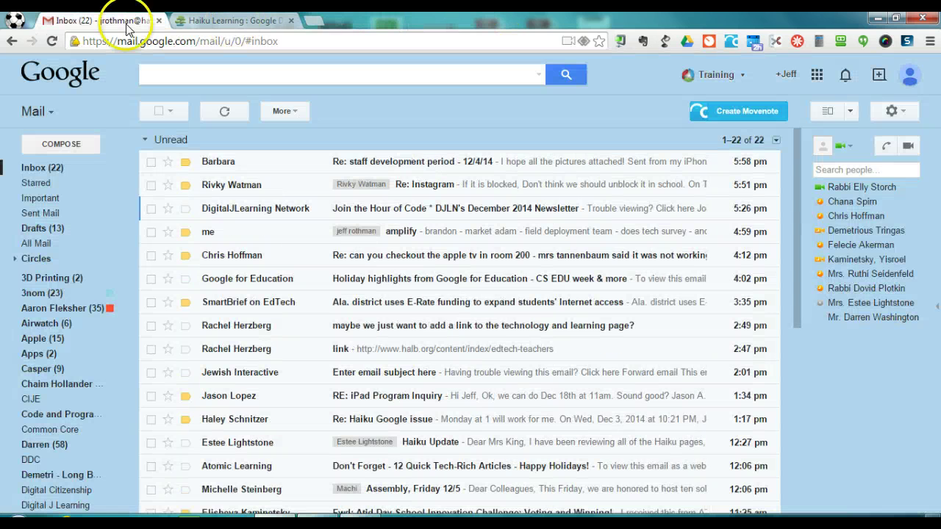
key(ctrl+Tab)
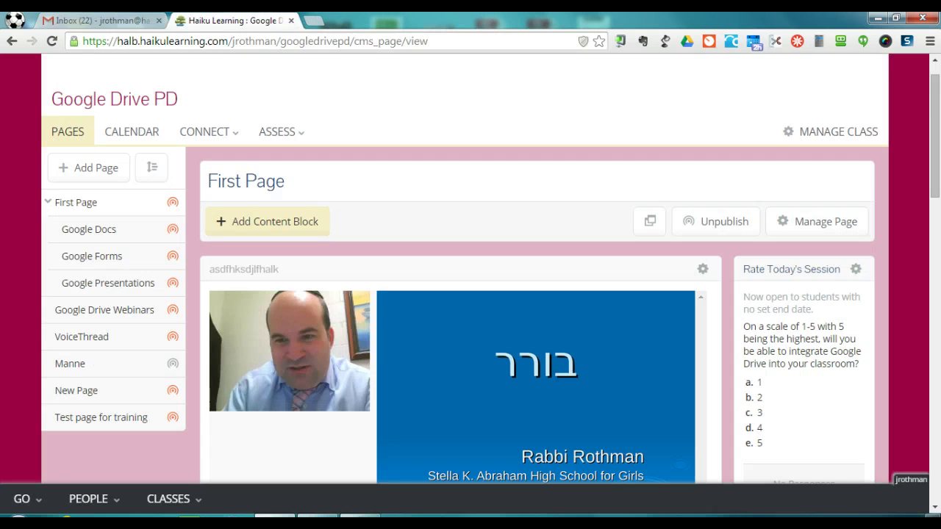
Launch Movenote through its Chrome extension from a new tab and dismiss the error dialog to reach the presentation recording page
click(312, 25)
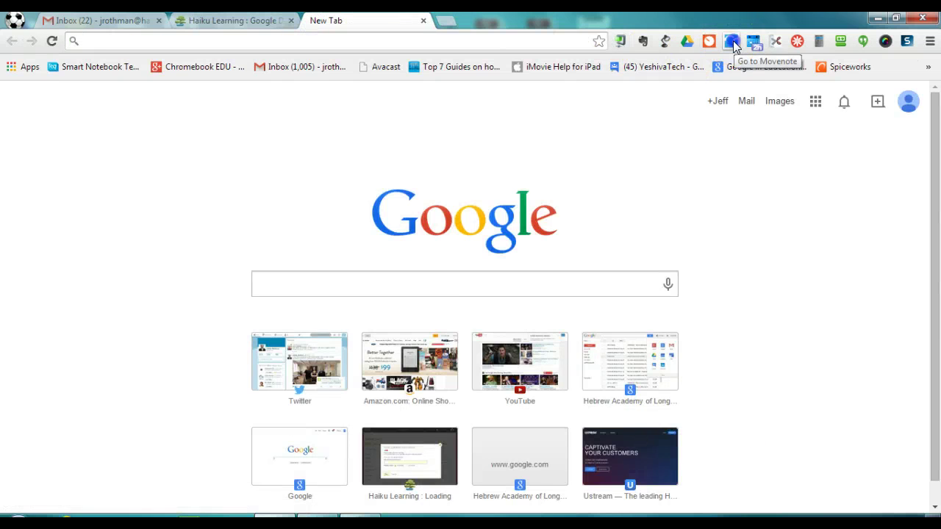
click(732, 43)
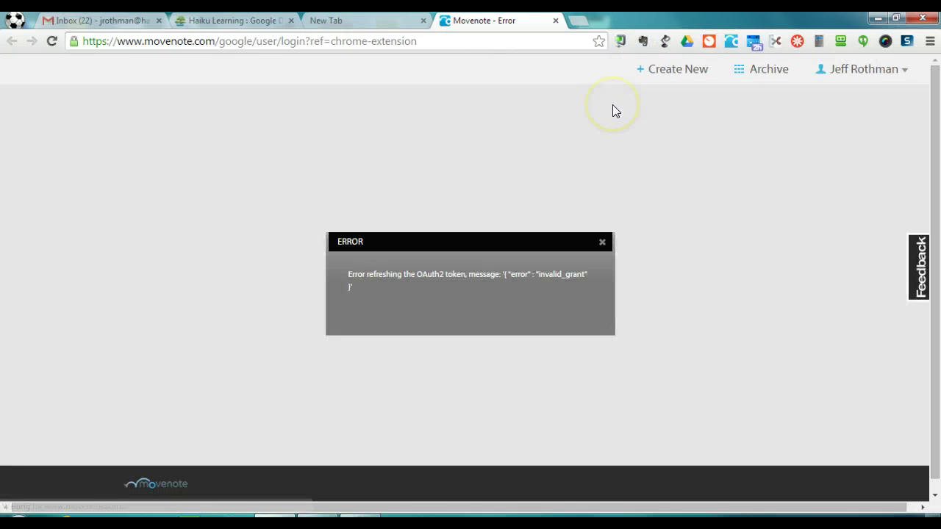
click(602, 242)
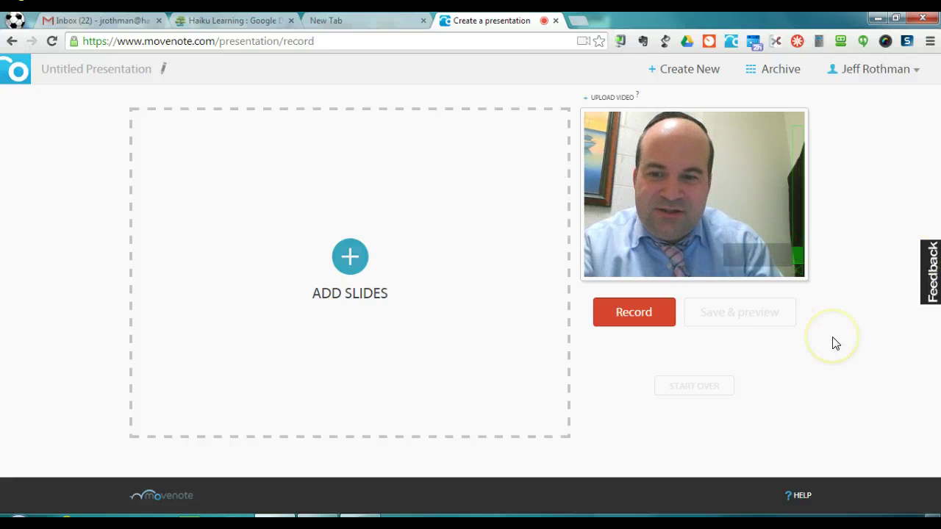
click(485, 32)
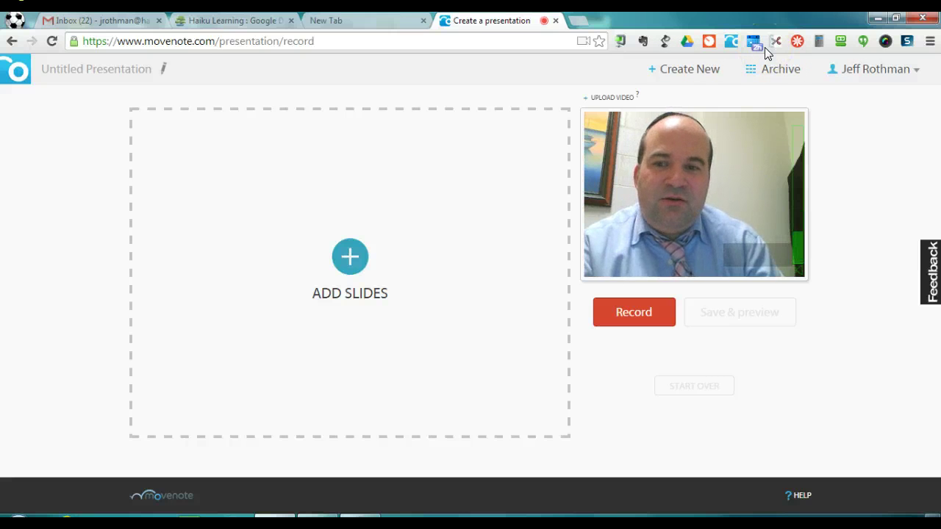
mouse_move(230, 284)
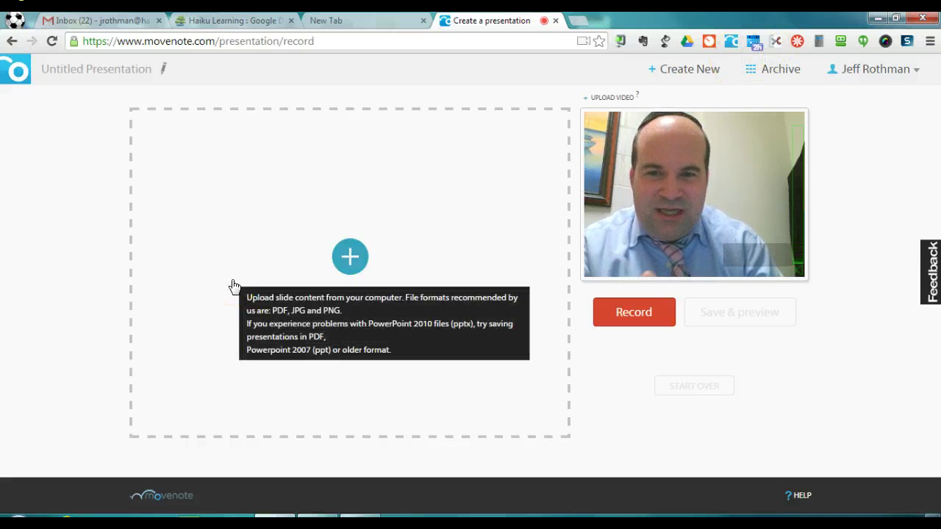